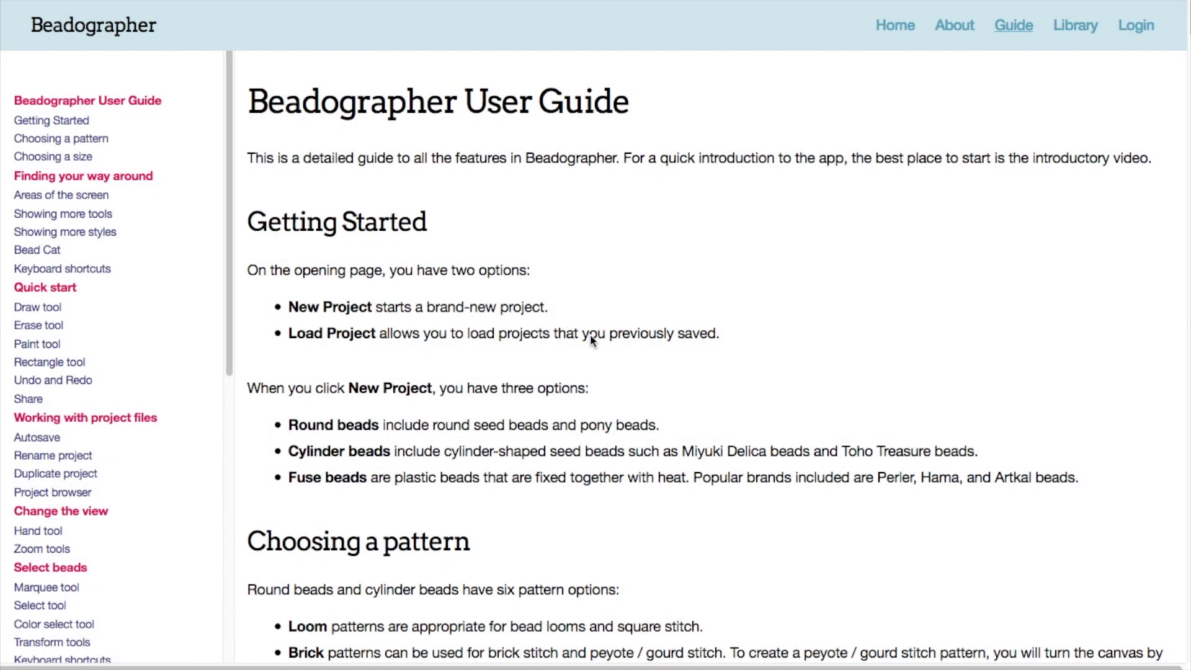
Scroll down through the Beadographer User Guide
{"action": "scroll", "coordinate": [593, 351], "scroll_direction": "down", "scroll_amount": 5}
{"action": "scroll", "coordinate": [595, 357], "scroll_direction": "down", "scroll_amount": 4}
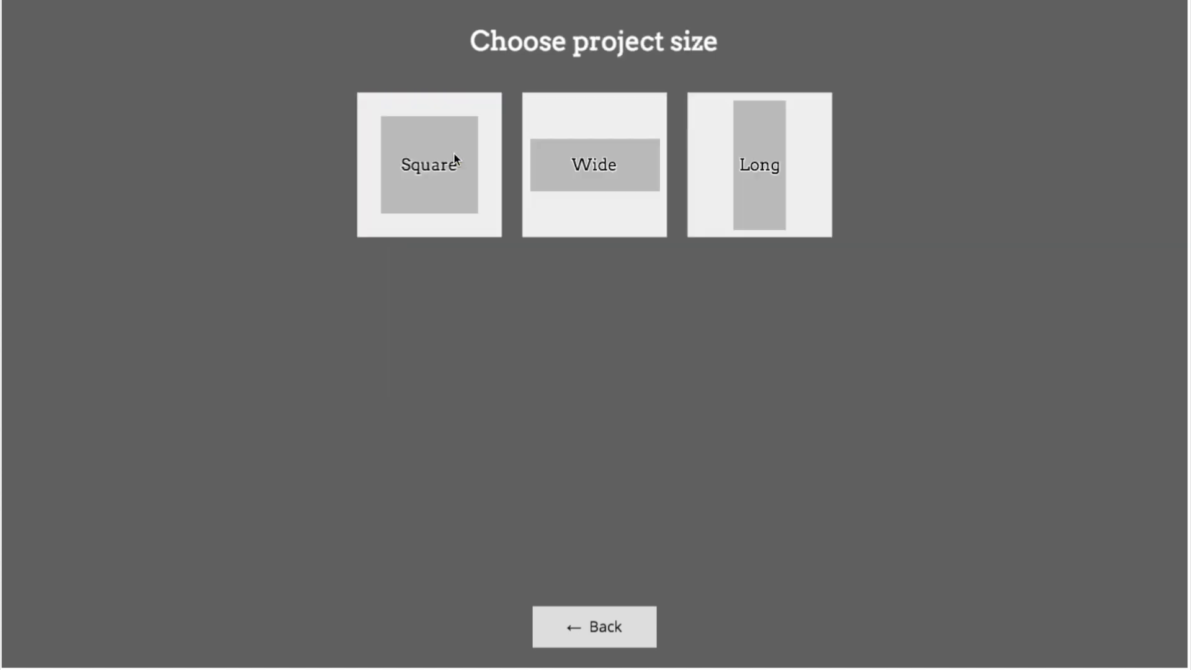
Choose the Long project size of 200 rows by 40 columns
{"action": "left_click", "coordinate": [801, 148]}
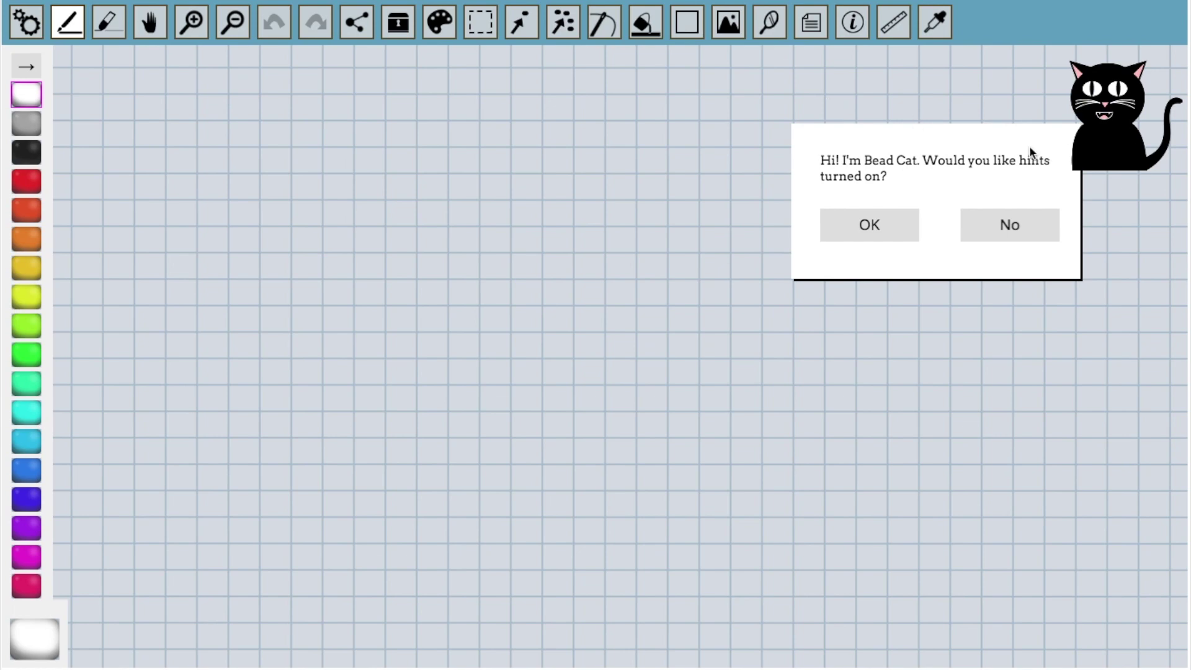
Decline the Bead Cat hints and draw a 3×3 block of white beads near the centre
{"action": "left_click", "coordinate": [1027, 231]}
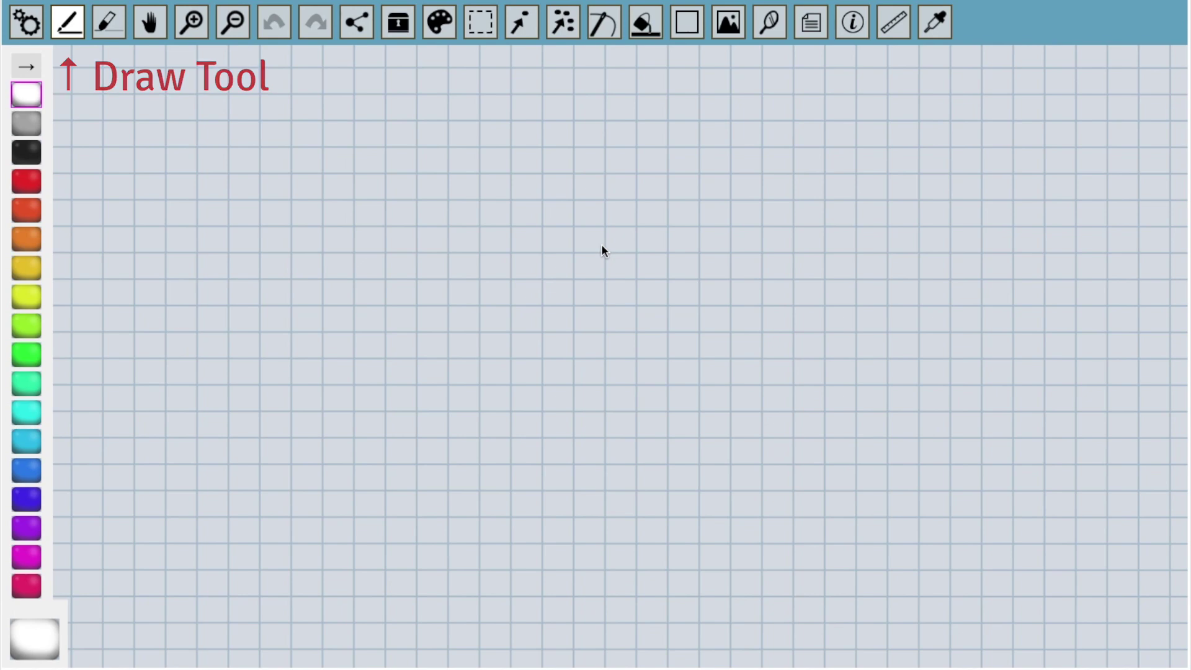
{"action": "left_click_drag", "start_coordinate": [569, 247], "coordinate": [564, 270]}
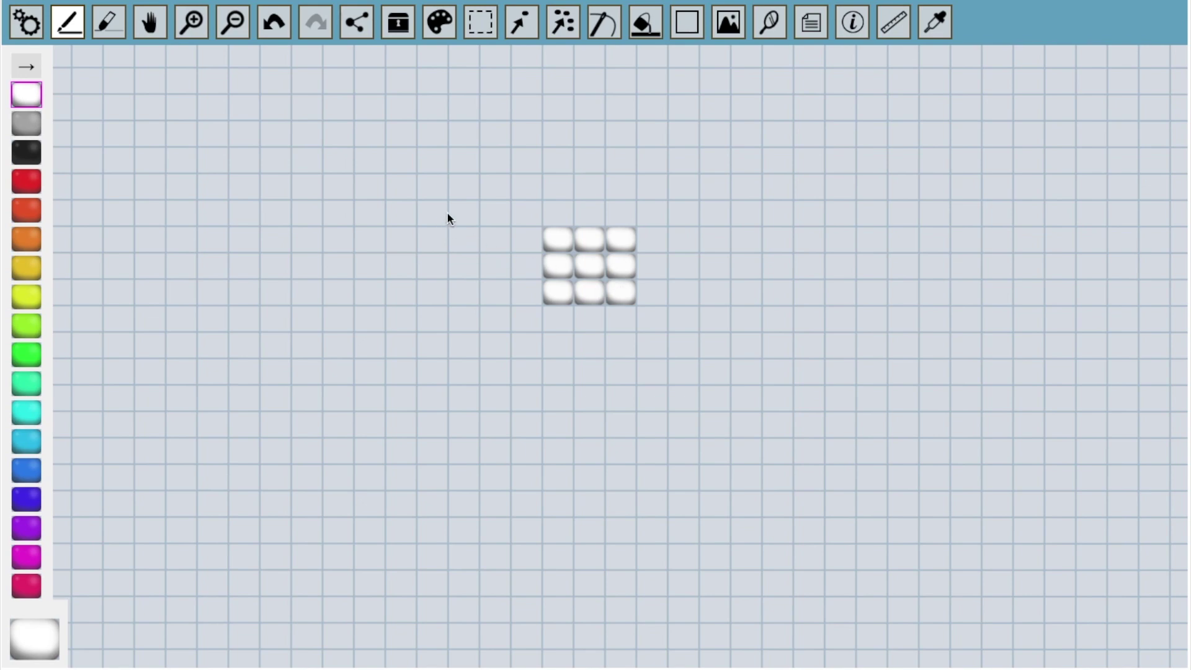
{"action": "left_click", "coordinate": [35, 22]}
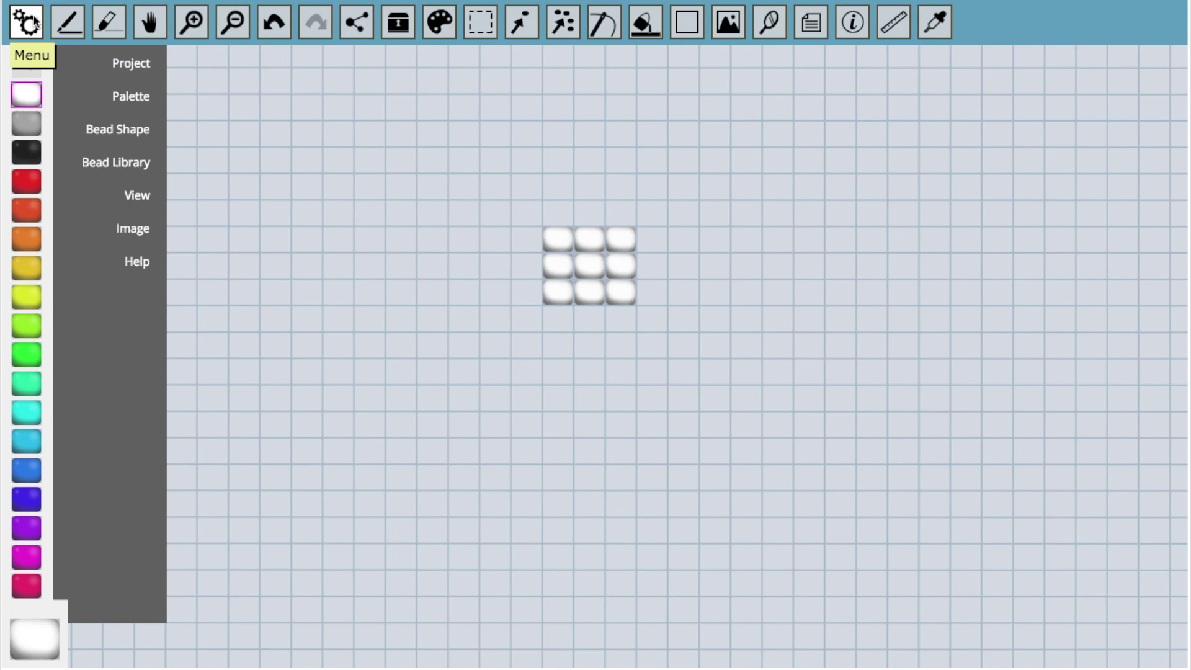
{"action": "left_click", "coordinate": [405, 24]}
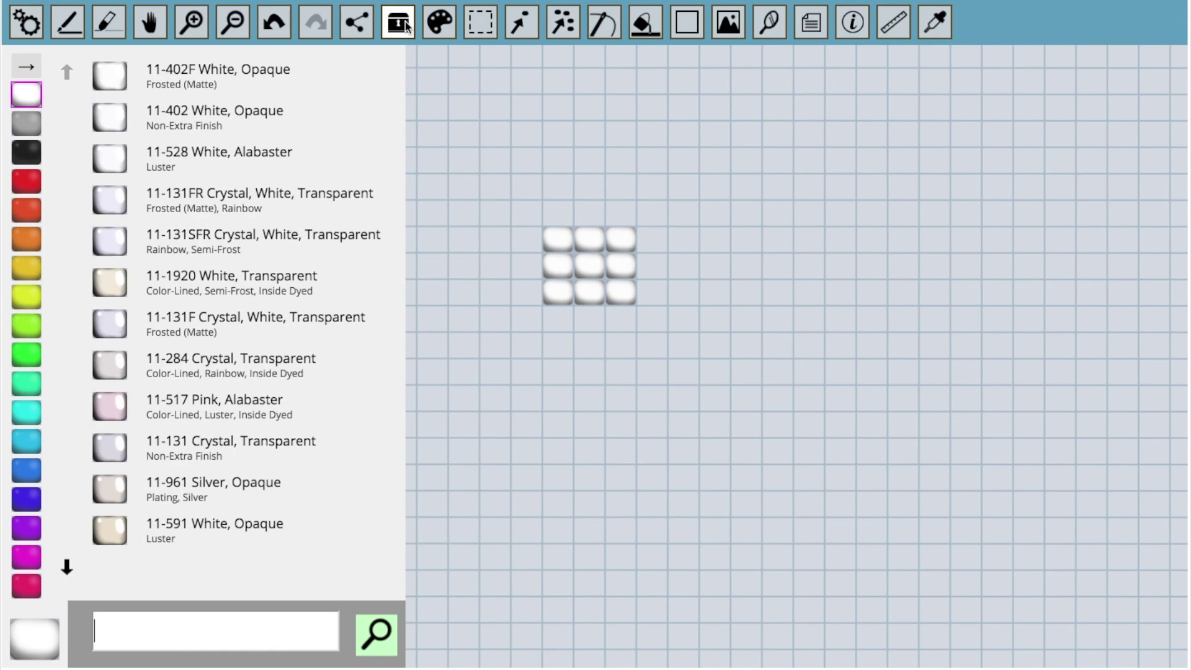
{"action": "left_click", "coordinate": [398, 22]}
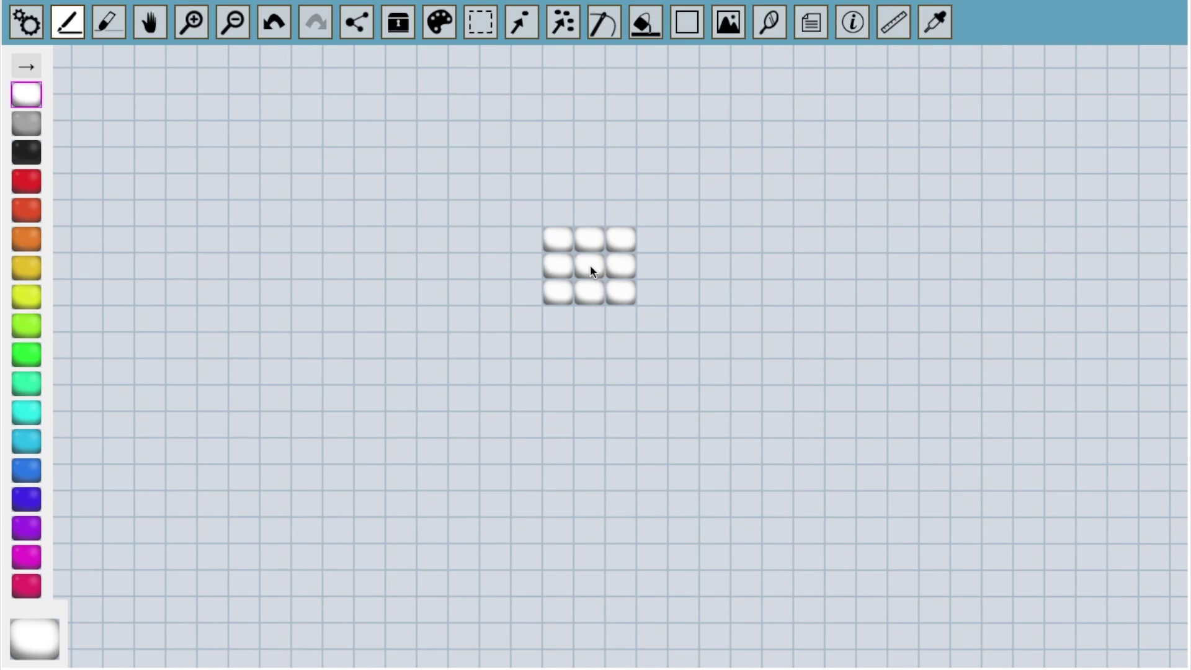
Draw an olive 3×3 block left of the white one, pick green, and expand the palette styles
{"action": "left_click", "coordinate": [28, 268]}
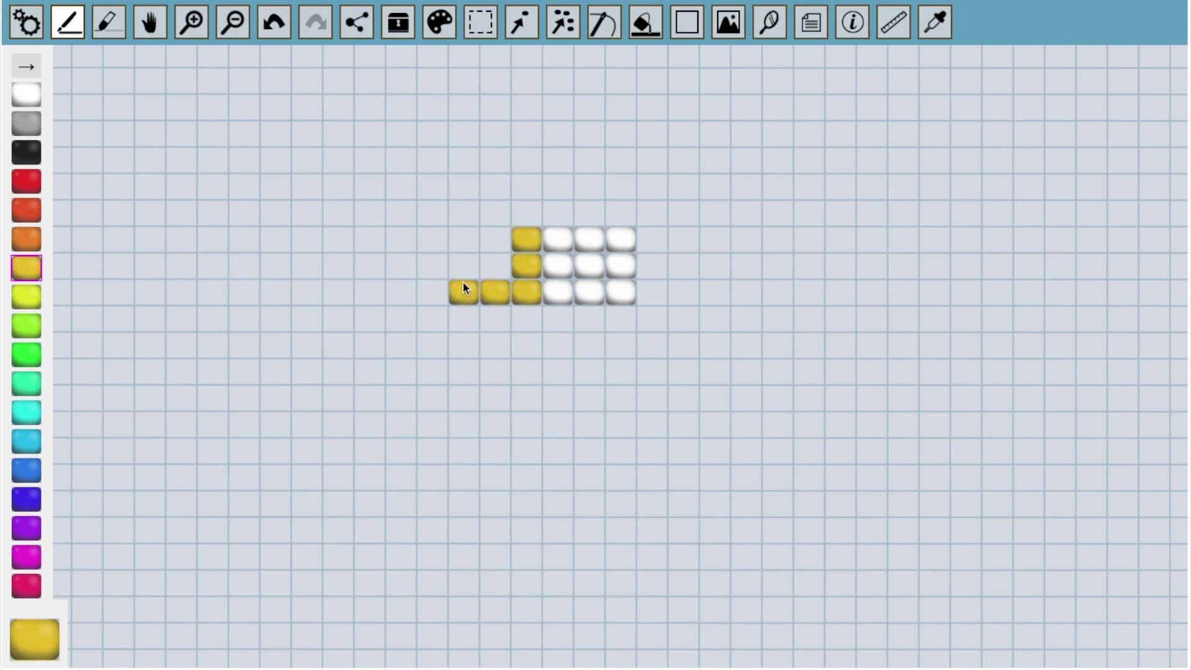
{"action": "left_click_drag", "start_coordinate": [464, 288], "coordinate": [491, 242]}
{"action": "left_click", "coordinate": [27, 355]}
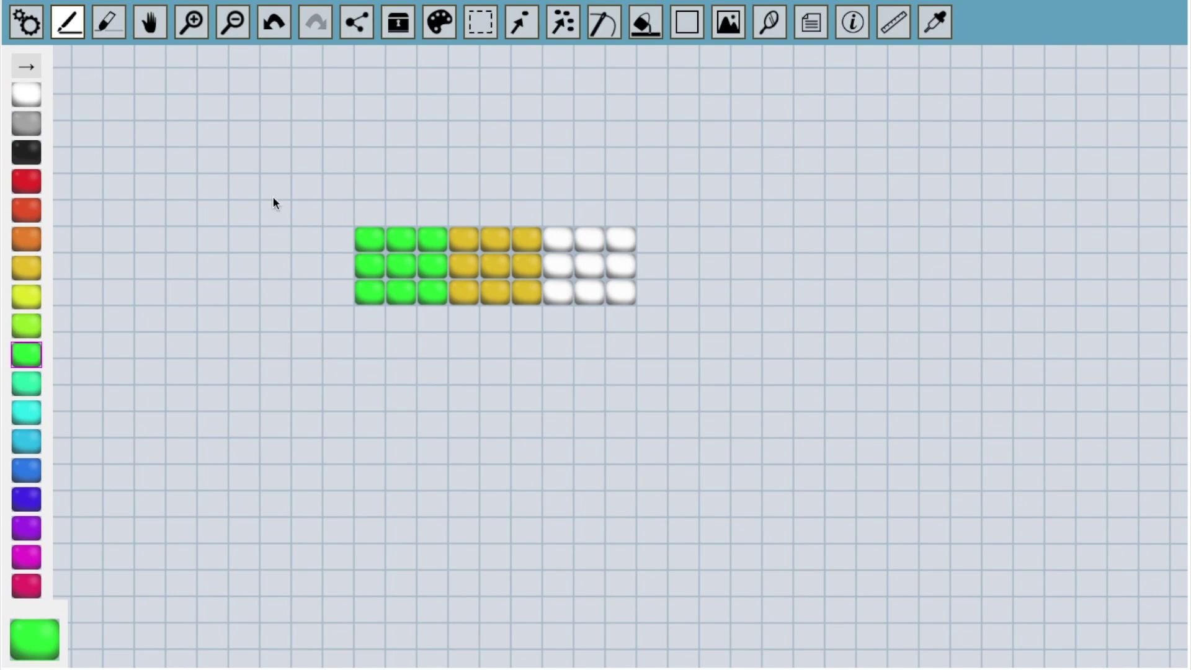
{"action": "left_click", "coordinate": [25, 62]}
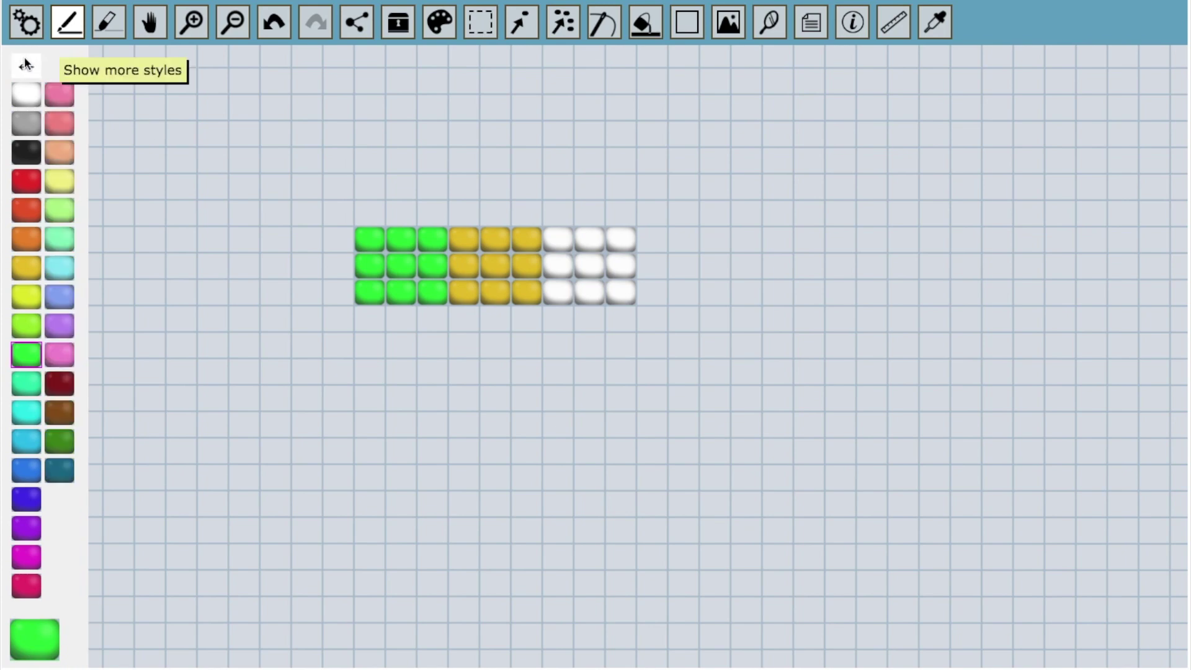
{"action": "left_click", "coordinate": [111, 22]}
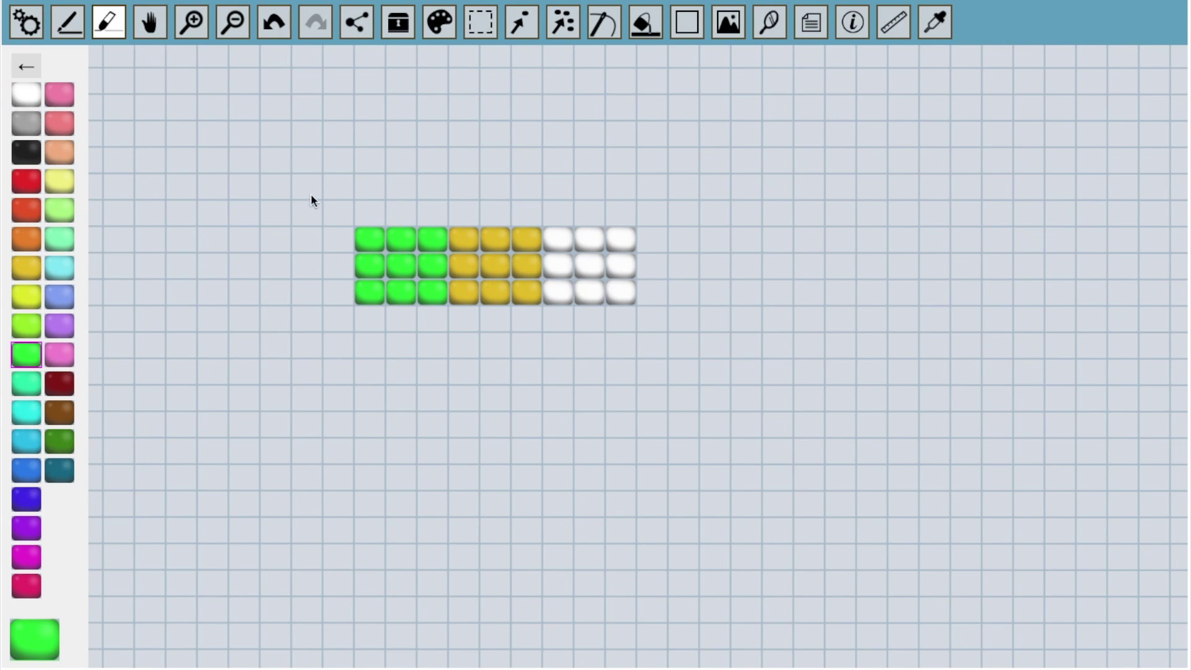
Erase the green and olive bead blocks from the grid
{"action": "left_click", "coordinate": [369, 242]}
{"action": "left_click_drag", "start_coordinate": [368, 243], "coordinate": [385, 298]}
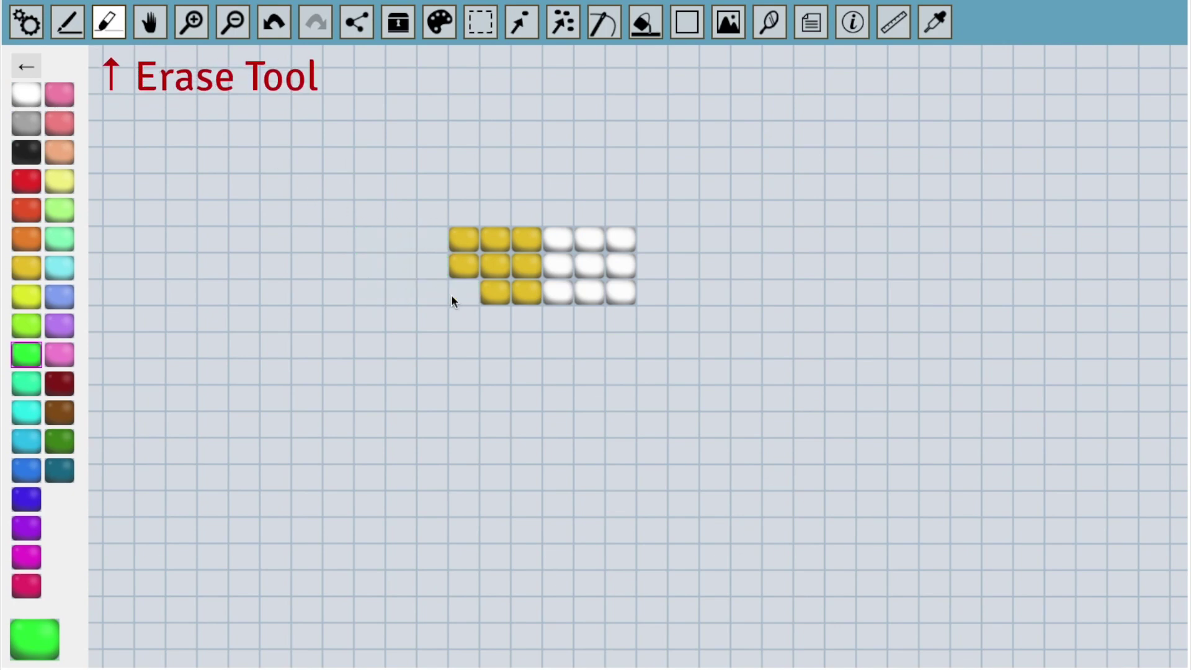
{"action": "mouse_move", "coordinate": [482, 230]}
{"action": "left_mouse_down"}
{"action": "mouse_move", "coordinate": [494, 234]}
{"action": "mouse_move", "coordinate": [504, 291]}
{"action": "mouse_move", "coordinate": [524, 250]}
{"action": "left_mouse_up"}
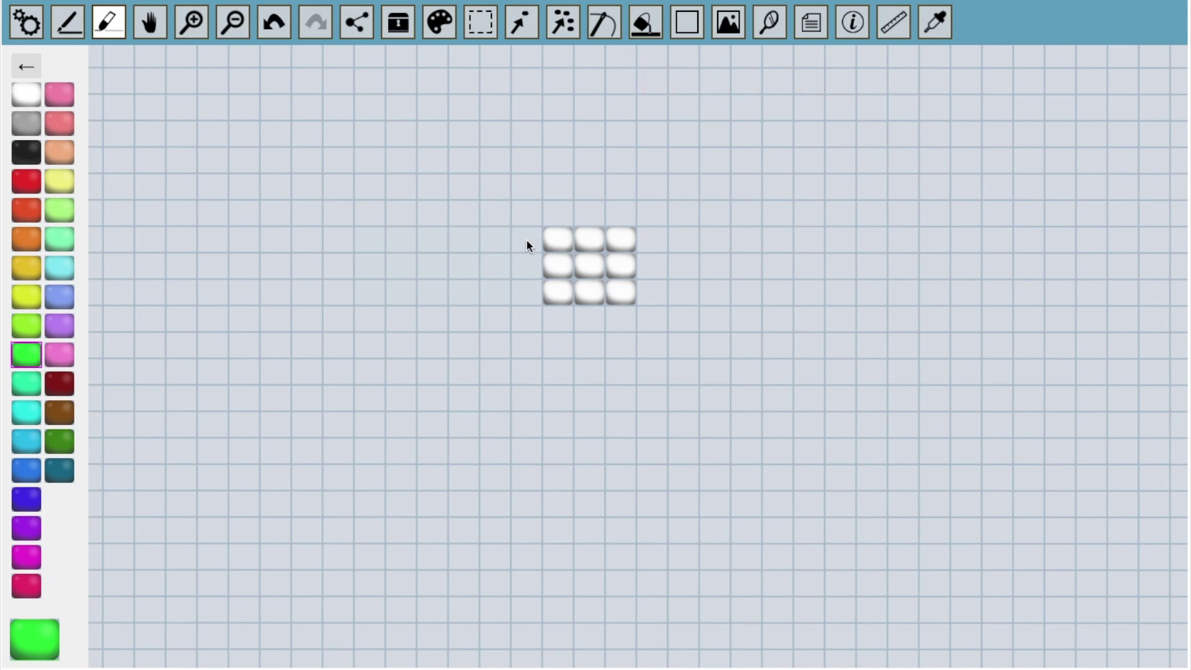
Paint-bucket the white 3×3 block lemon yellow
{"action": "left_click", "coordinate": [645, 24]}
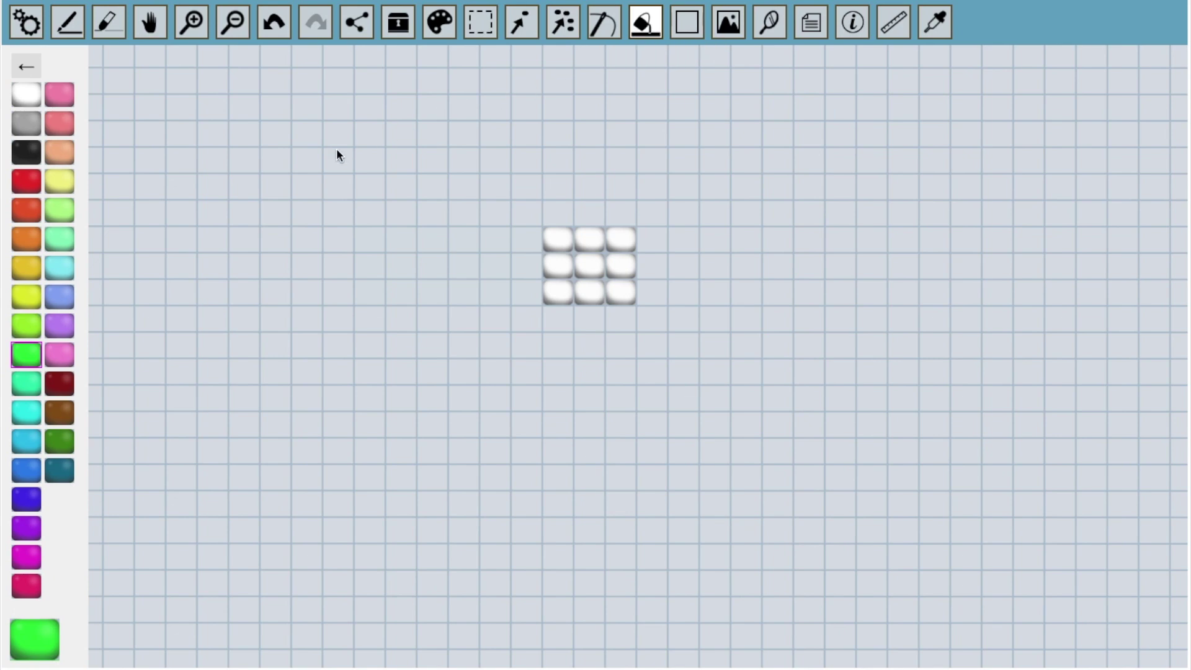
{"action": "left_click", "coordinate": [26, 296]}
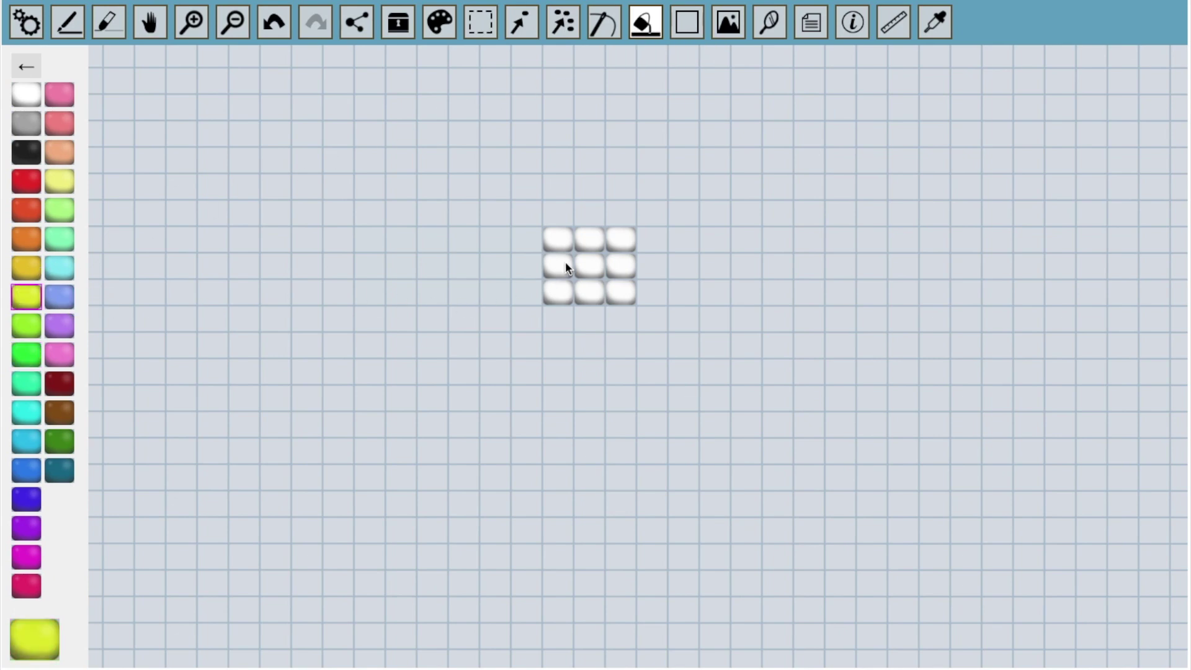
{"action": "left_click", "coordinate": [565, 241]}
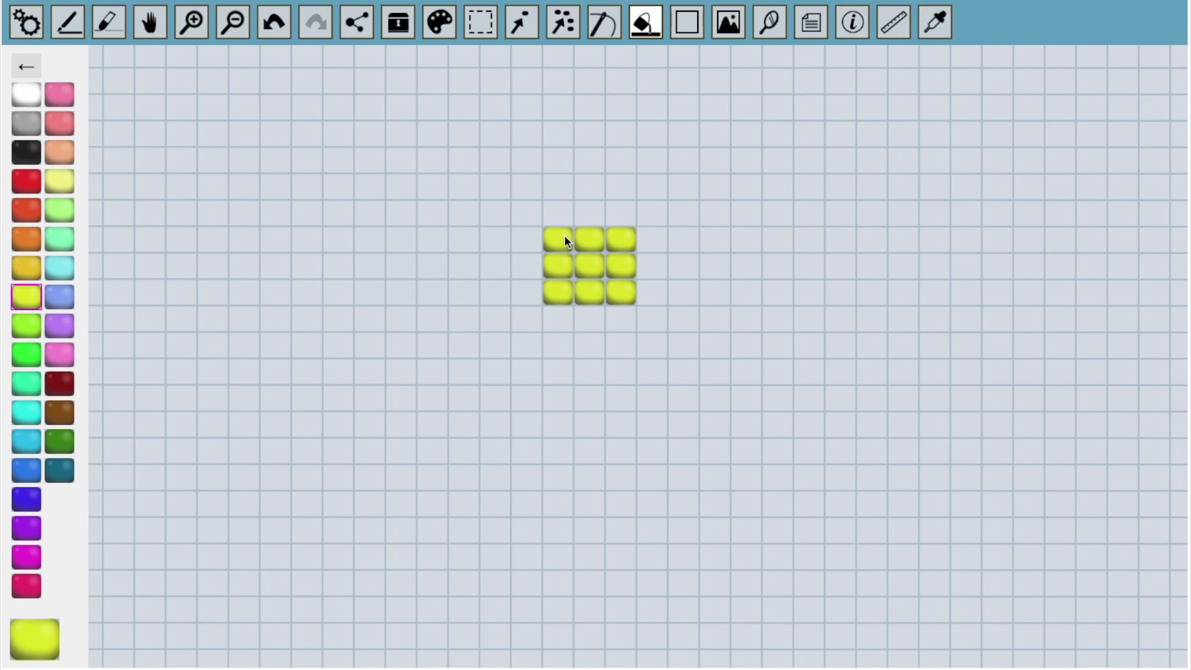
Pan the canvas, tilt it, then rotate it in 90° turns back upright
{"action": "left_click", "coordinate": [150, 23]}
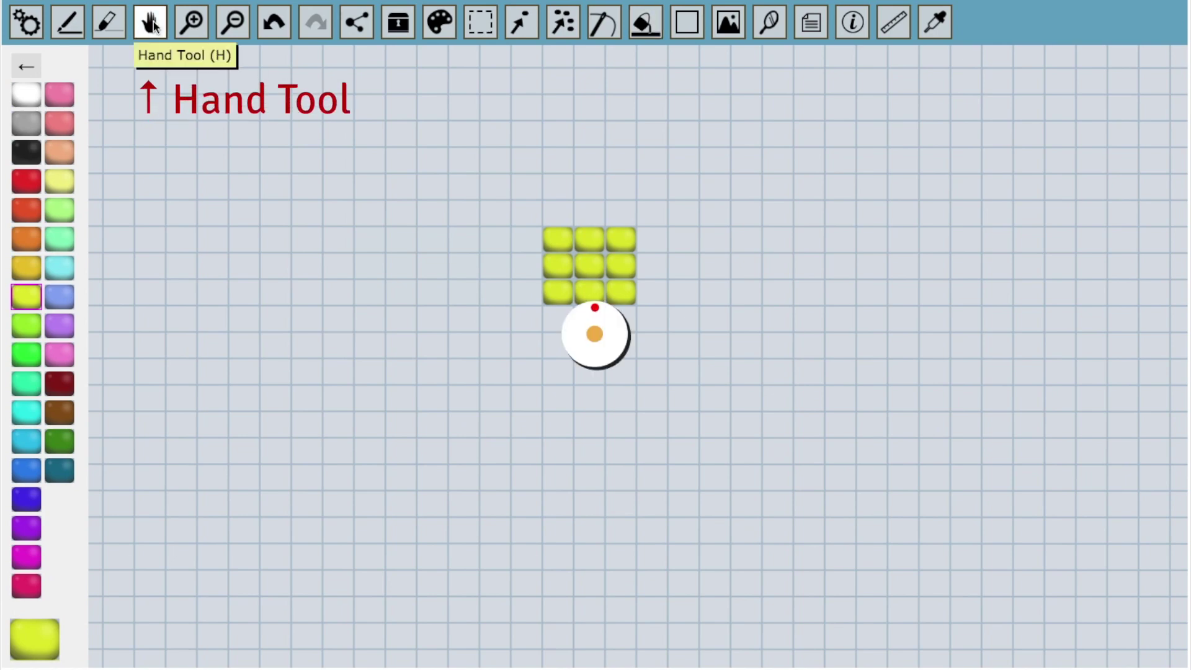
{"action": "left_click_drag", "start_coordinate": [588, 263], "coordinate": [536, 224]}
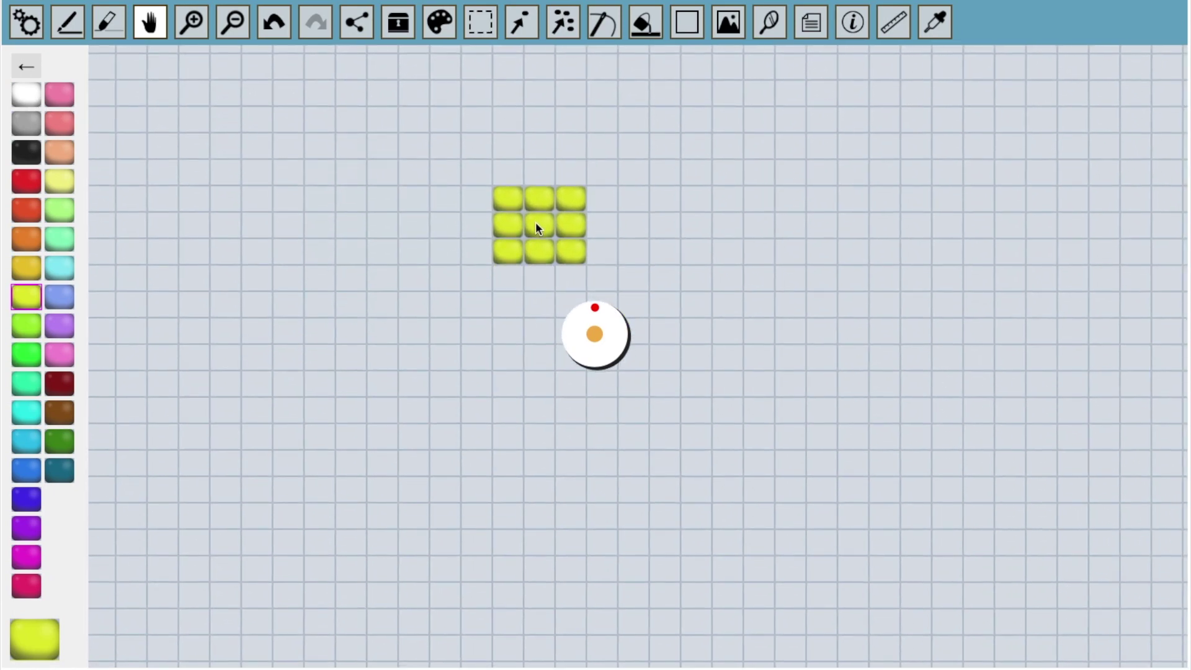
{"action": "left_click_drag", "start_coordinate": [600, 303], "coordinate": [621, 357]}
{"action": "left_click", "coordinate": [596, 334]}
{"action": "left_click", "coordinate": [596, 333]}
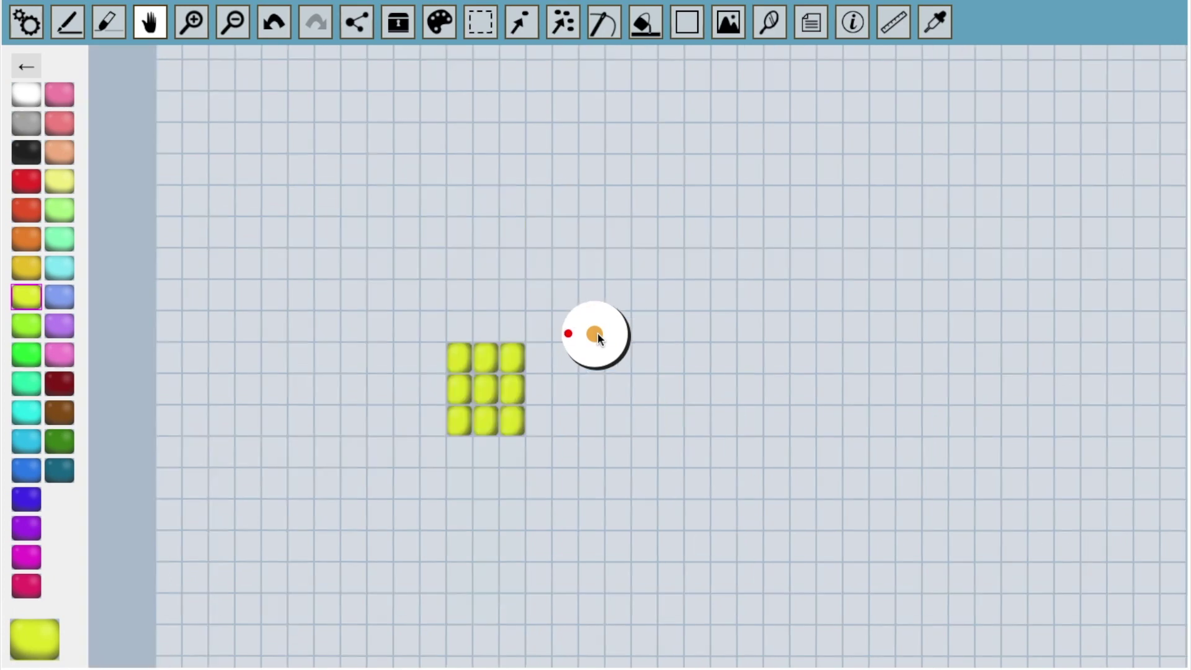
{"action": "left_click", "coordinate": [596, 334]}
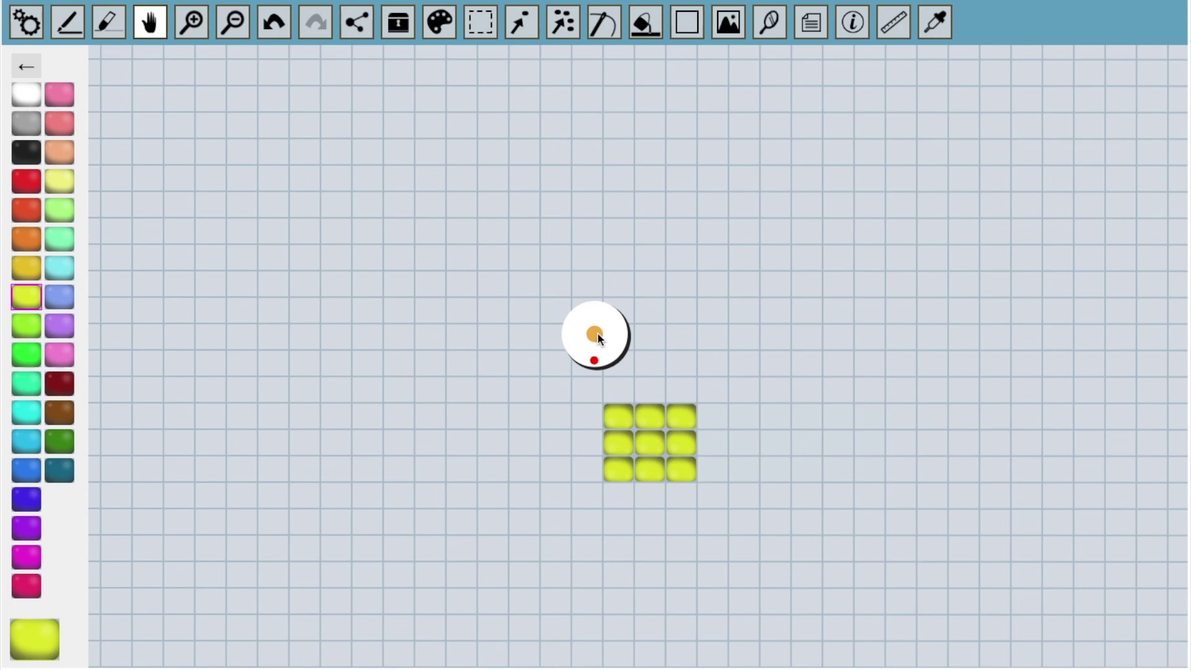
{"action": "left_click", "coordinate": [596, 334]}
{"action": "left_click", "coordinate": [596, 333]}
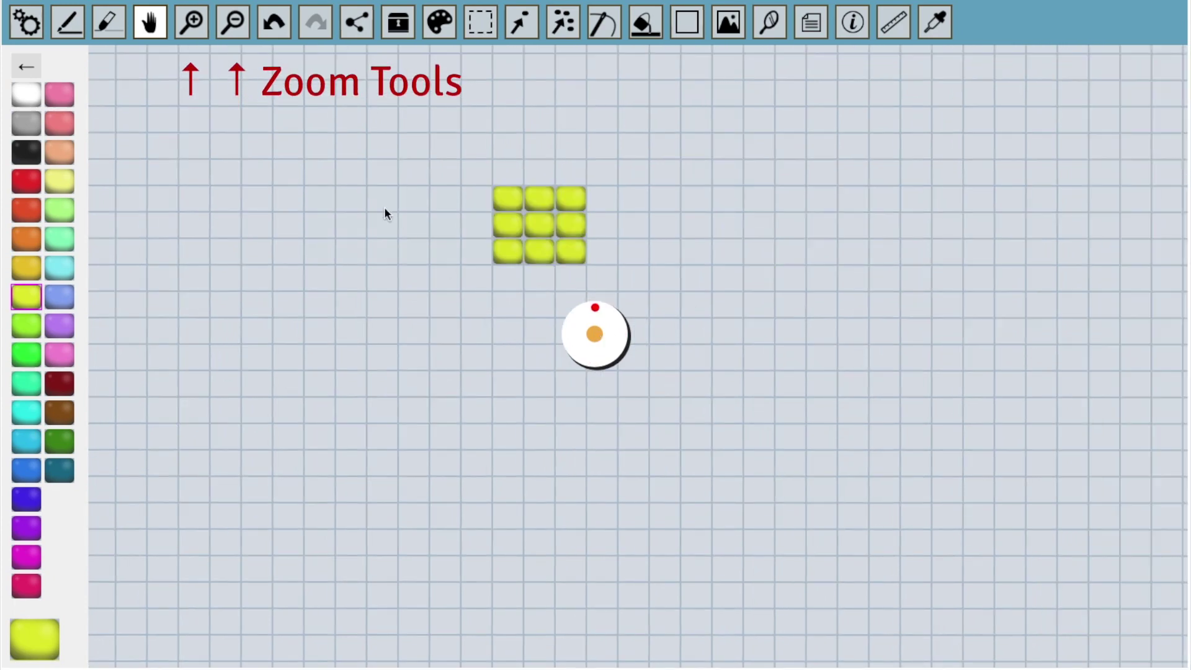
Zoom the canvas in twice, then back out twice
{"action": "left_click", "coordinate": [195, 22]}
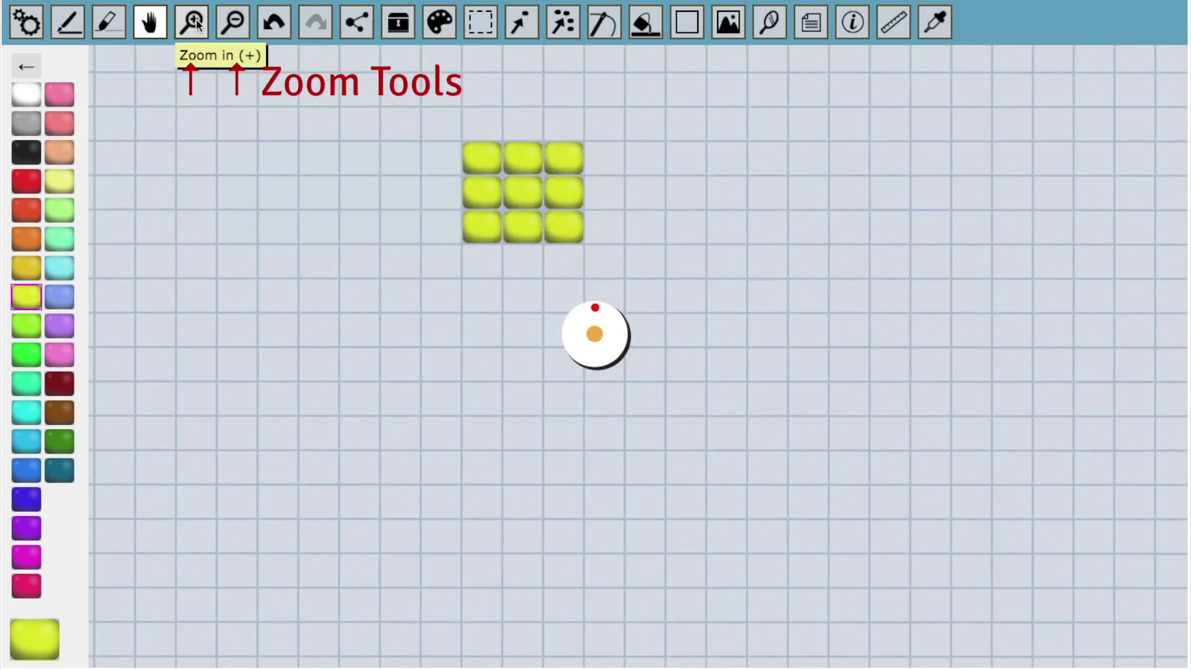
{"action": "left_click", "coordinate": [196, 21]}
{"action": "left_click", "coordinate": [233, 22]}
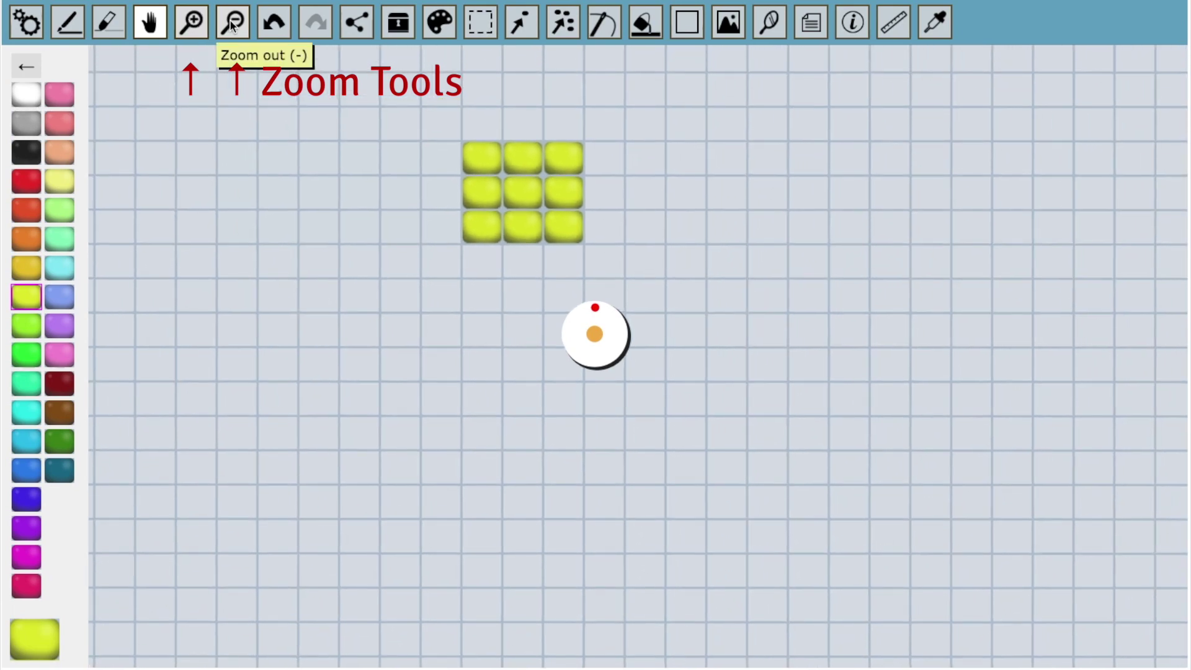
{"action": "left_click", "coordinate": [232, 22]}
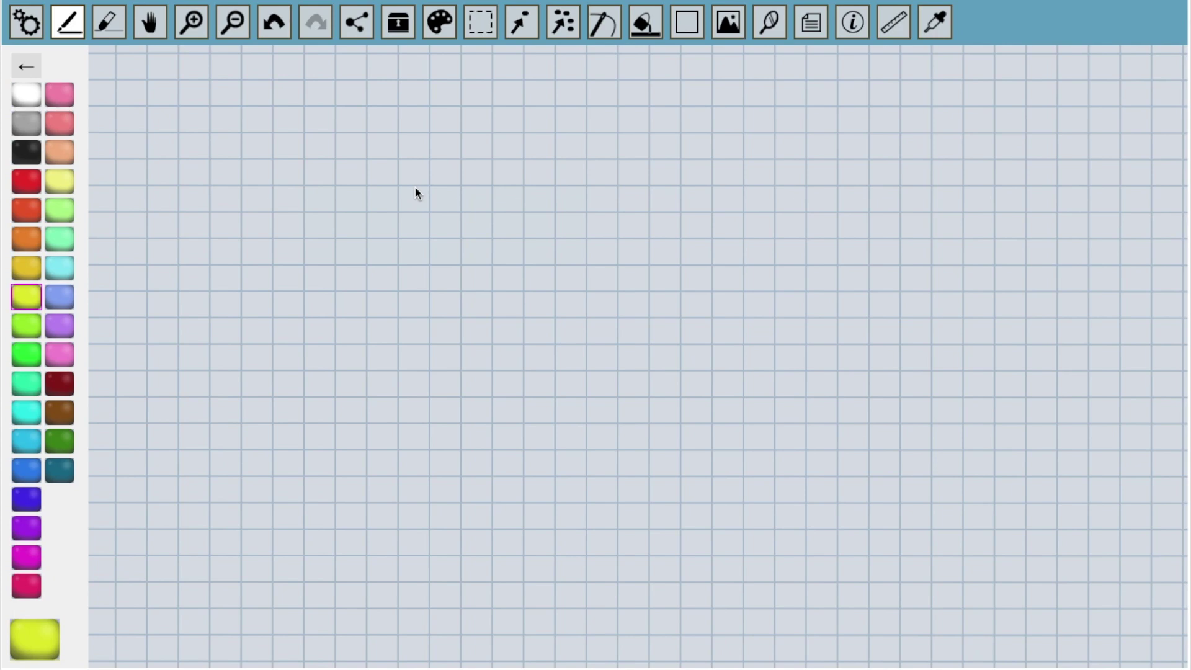
Clear all colours from the palette
{"action": "left_click", "coordinate": [26, 22]}
{"action": "mouse_move", "coordinate": [88, 97]}
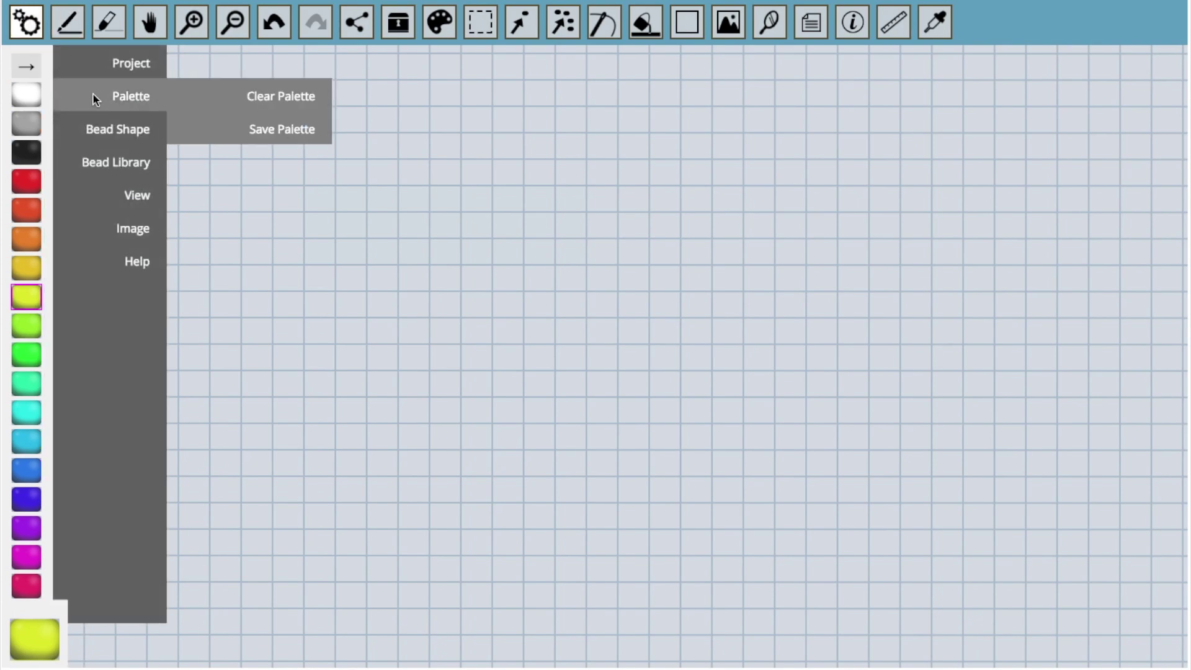
{"action": "left_click", "coordinate": [284, 106]}
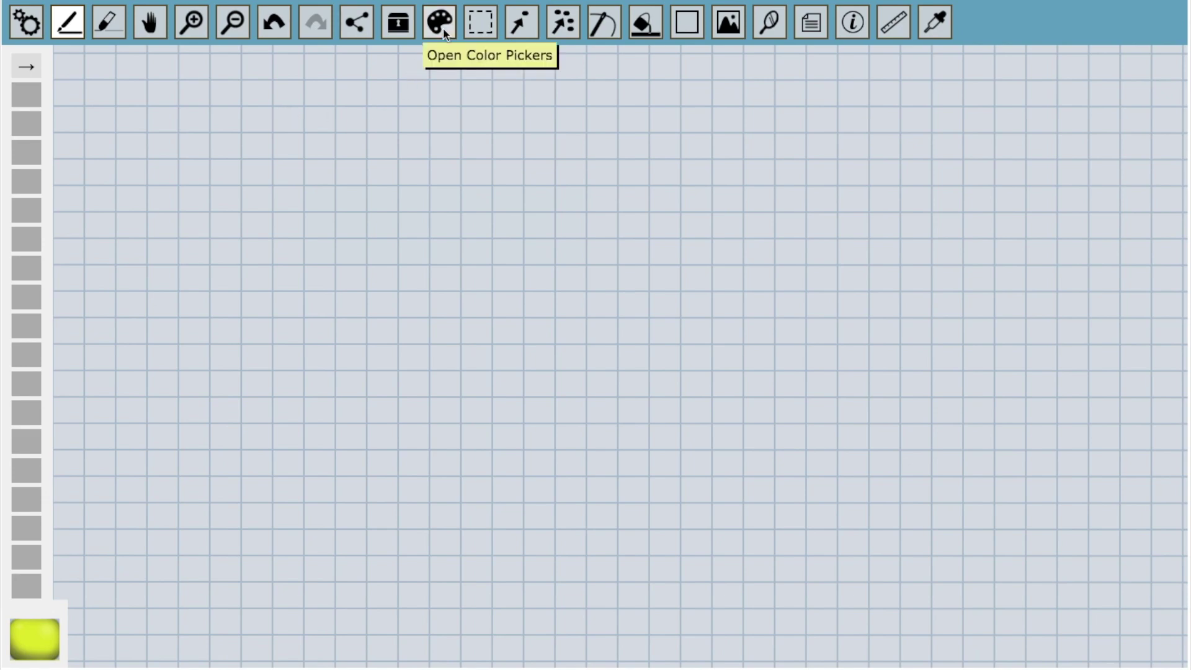
Mix a pale green bead, add it to the palette, and move it up one slot
{"action": "left_click", "coordinate": [32, 631]}
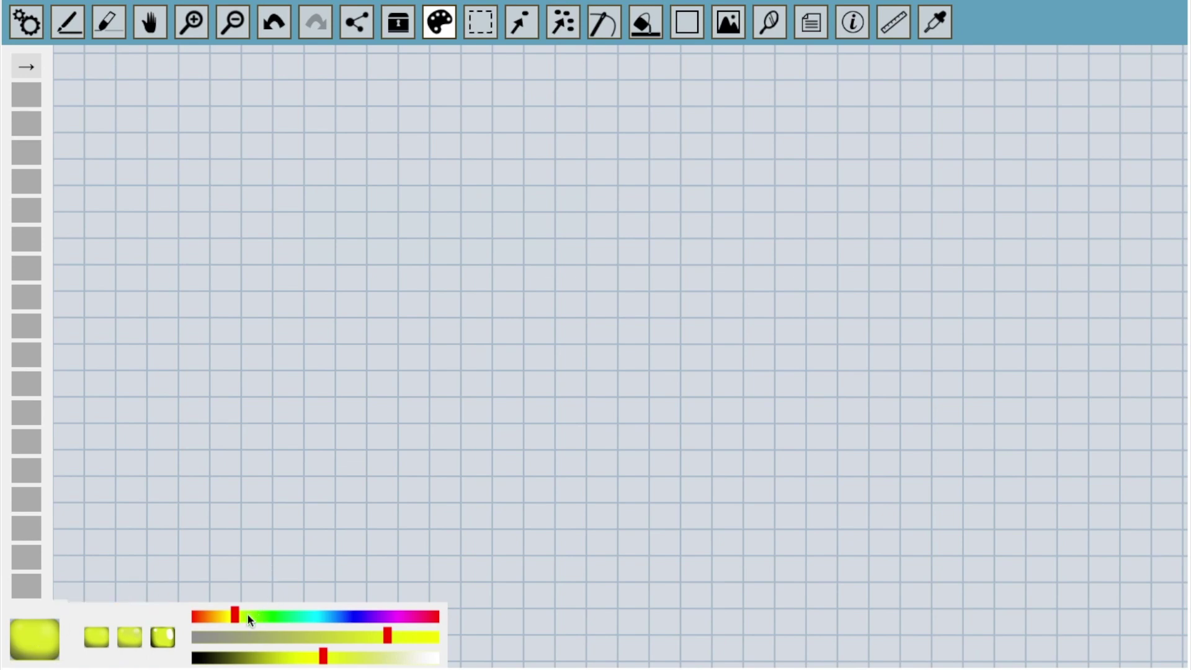
{"action": "left_click_drag", "start_coordinate": [241, 618], "coordinate": [272, 620]}
{"action": "left_click_drag", "start_coordinate": [387, 635], "coordinate": [355, 659]}
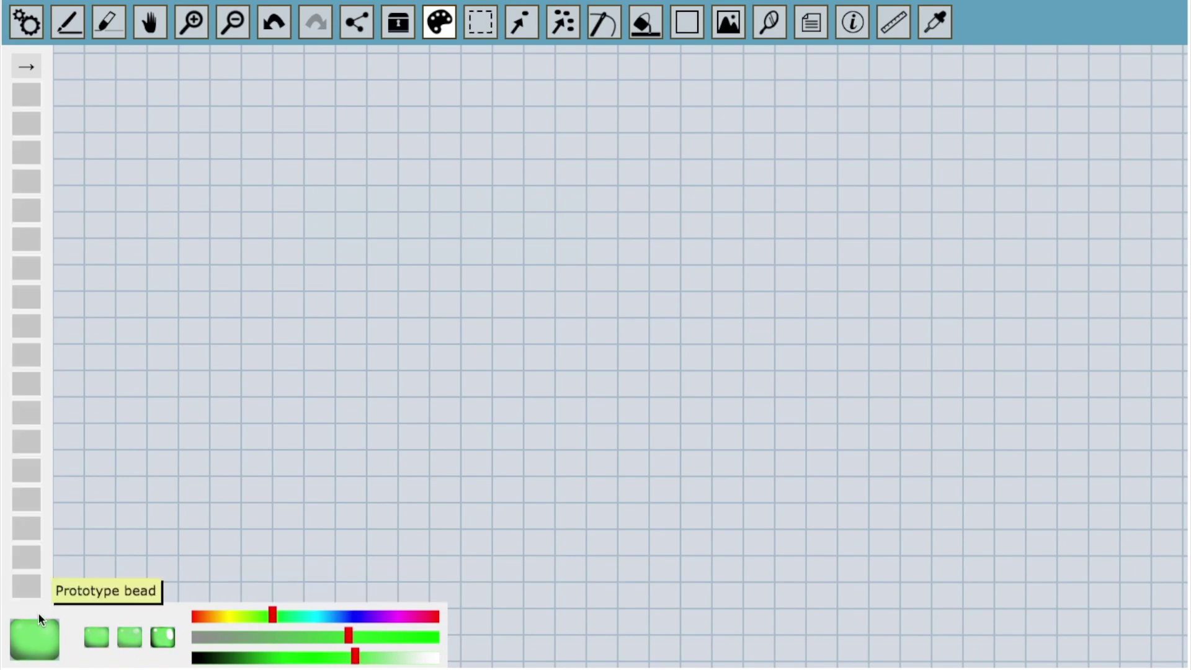
{"action": "left_click_drag", "start_coordinate": [39, 618], "coordinate": [29, 545]}
{"action": "left_click_drag", "start_coordinate": [28, 491], "coordinate": [28, 477]}
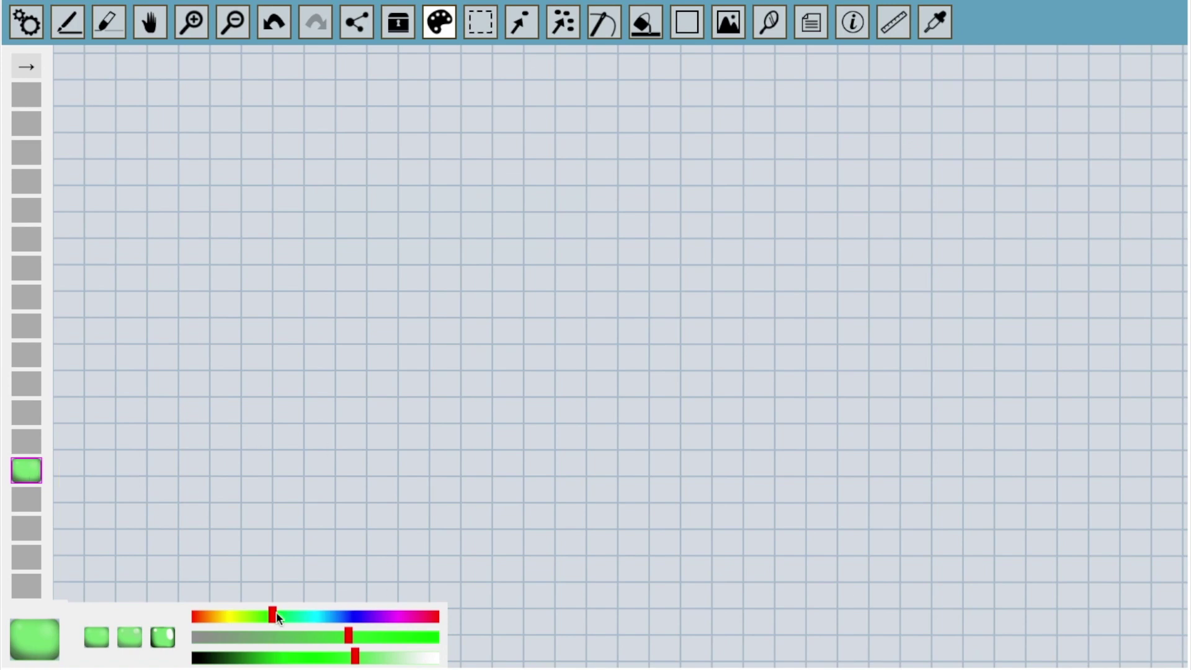
Adjust the prototype bead to a fully saturated, slightly darker cyan
{"action": "left_click_drag", "start_coordinate": [271, 613], "coordinate": [320, 615]}
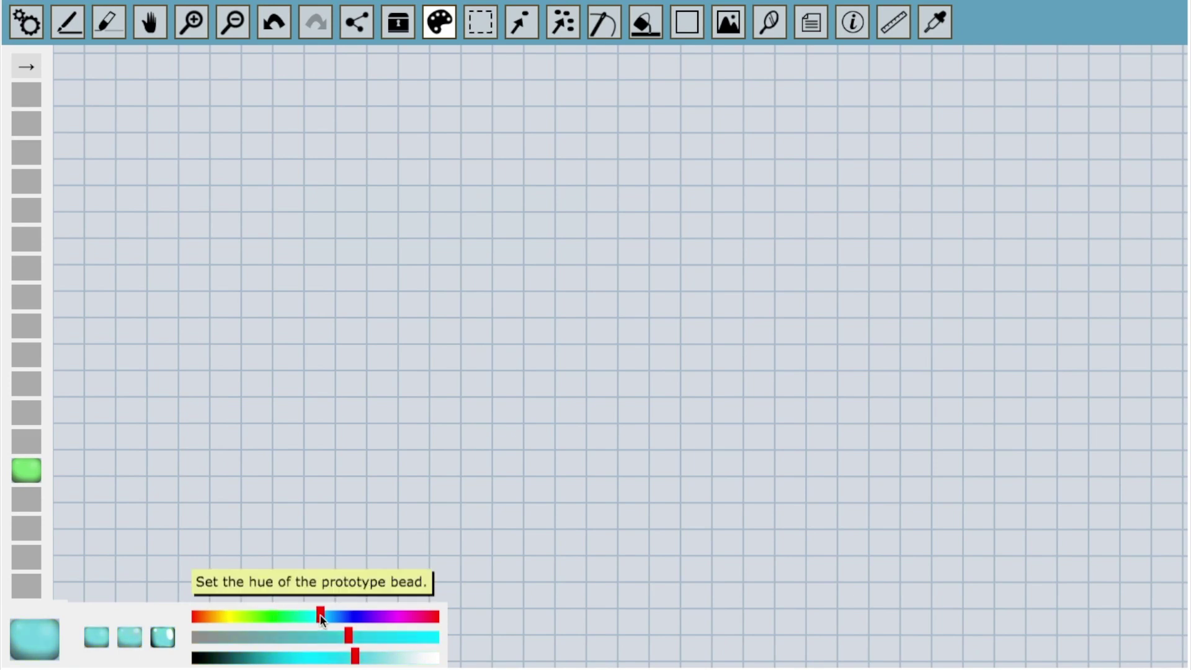
{"action": "left_click_drag", "start_coordinate": [318, 636], "coordinate": [217, 638]}
{"action": "left_click_drag", "start_coordinate": [304, 639], "coordinate": [438, 639]}
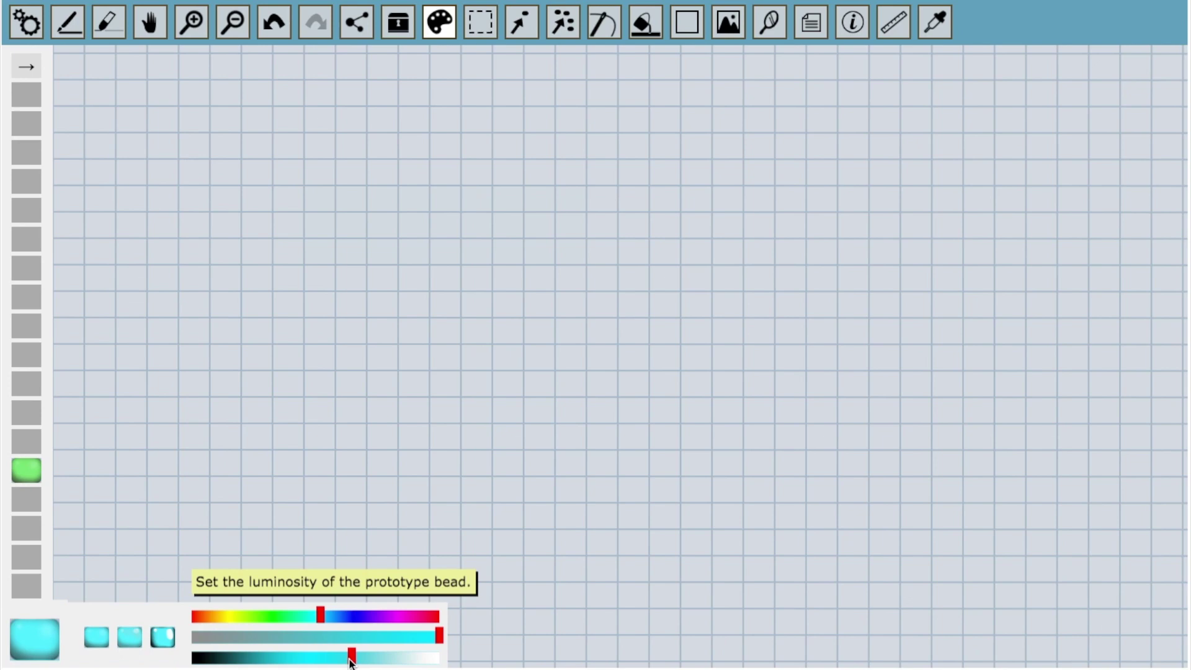
{"action": "left_click_drag", "start_coordinate": [355, 656], "coordinate": [317, 652]}
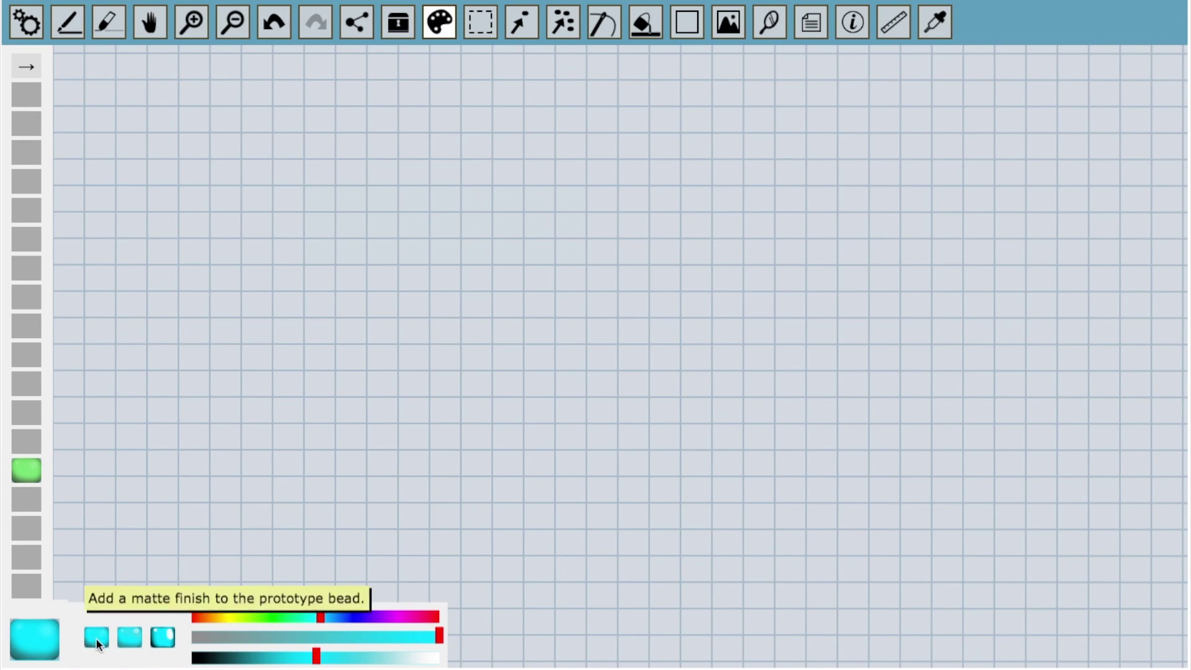
Give the cyan prototype bead a semi-gloss finish after briefly trying gloss
{"action": "left_click", "coordinate": [128, 639]}
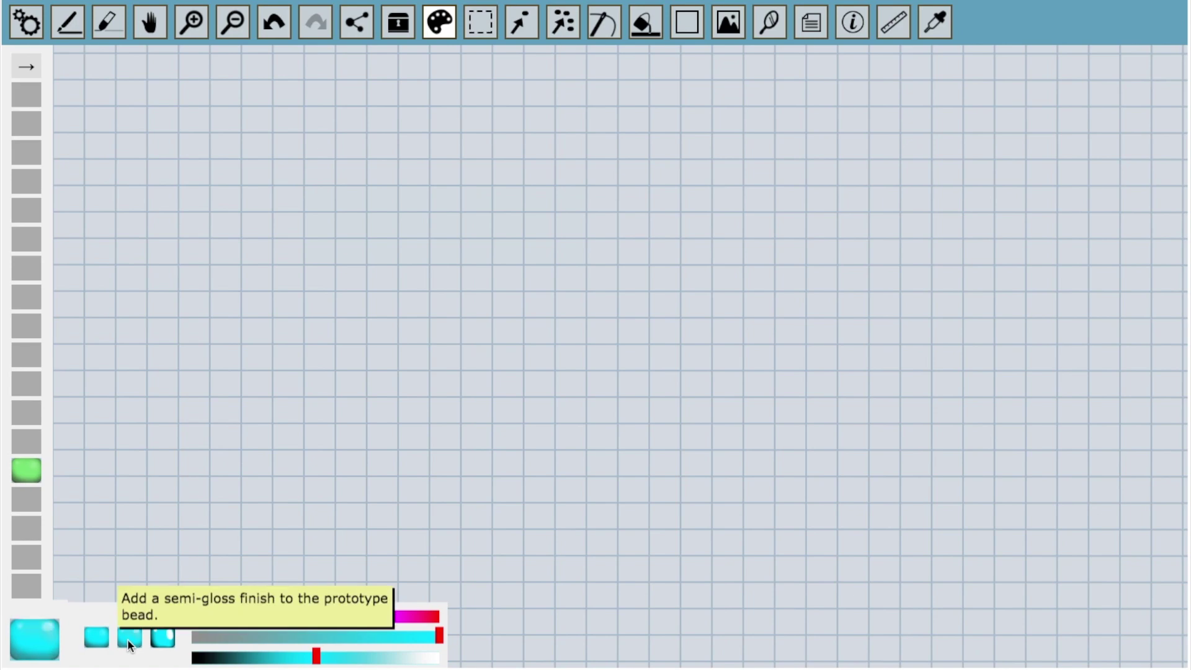
{"action": "left_click", "coordinate": [161, 638]}
{"action": "left_click", "coordinate": [129, 638]}
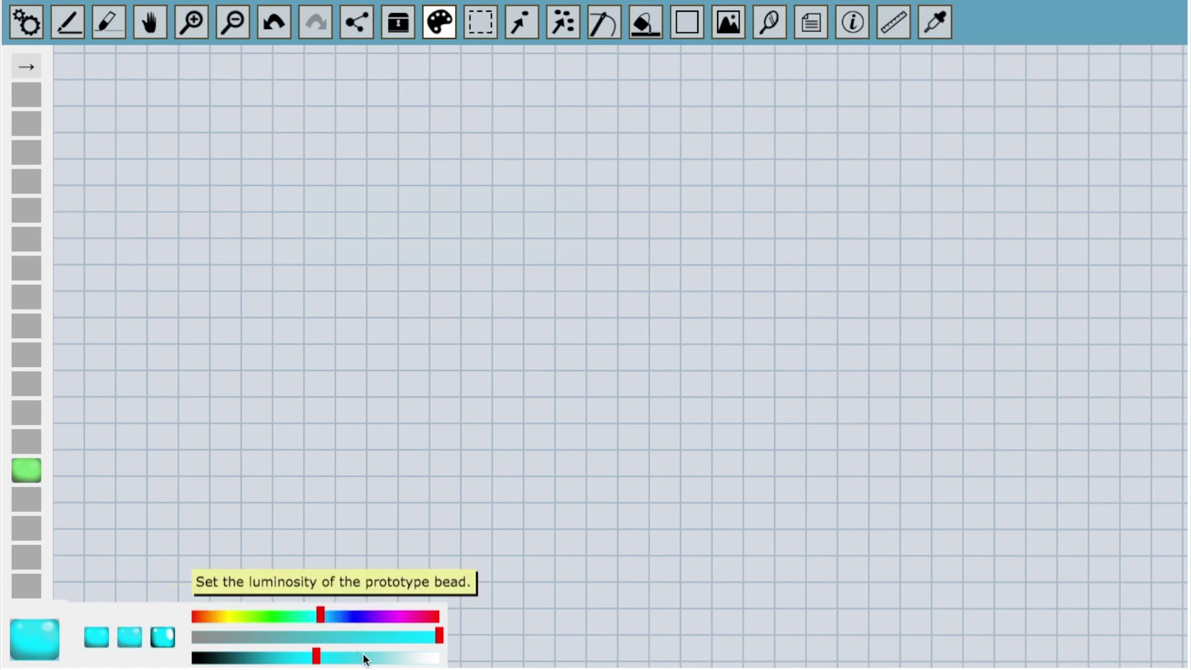
Add white, light green and dark green beads to the palette
{"action": "left_click_drag", "start_coordinate": [364, 656], "coordinate": [439, 656]}
{"action": "left_click_drag", "start_coordinate": [320, 616], "coordinate": [271, 615]}
{"action": "left_click_drag", "start_coordinate": [439, 656], "coordinate": [268, 656]}
{"action": "left_click", "coordinate": [26, 124]}
{"action": "left_click", "coordinate": [26, 153]}
Mix and add light blue, vivid blue and black beads to the palette
{"action": "left_click_drag", "start_coordinate": [271, 615], "coordinate": [331, 616]}
{"action": "left_click_drag", "start_coordinate": [268, 656], "coordinate": [338, 656]}
{"action": "left_click", "coordinate": [26, 182]}
{"action": "left_click_drag", "start_coordinate": [328, 616], "coordinate": [342, 615]}
{"action": "left_click", "coordinate": [26, 211]}
{"action": "left_click_drag", "start_coordinate": [439, 636], "coordinate": [192, 636]}
{"action": "left_click_drag", "start_coordinate": [338, 656], "coordinate": [215, 656]}
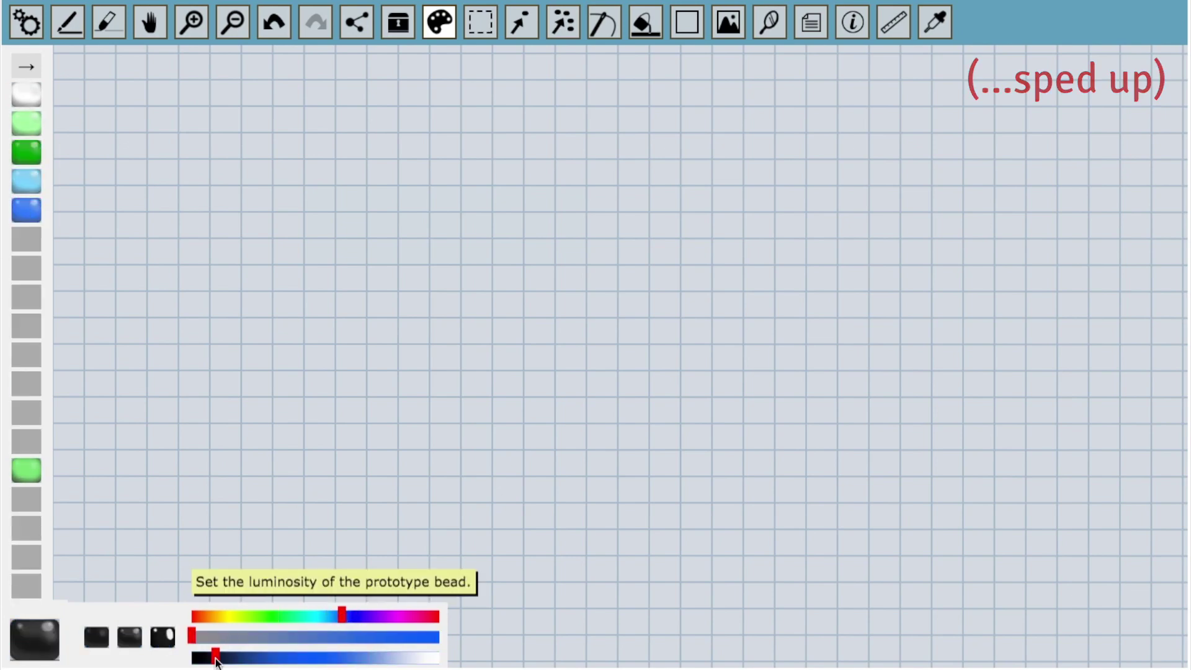
{"action": "left_click", "coordinate": [26, 239]}
Reorder the palette swatches to white, black, pale green, green, light blue, blue
{"action": "left_click", "coordinate": [29, 211]}
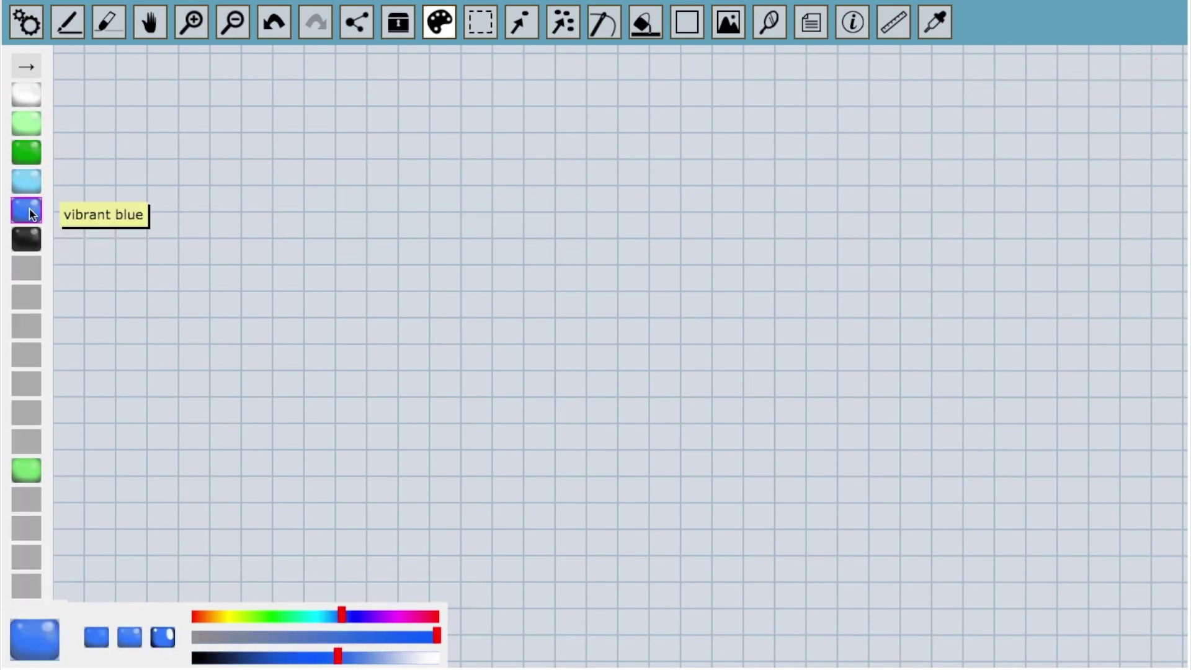
{"action": "left_click_drag", "start_coordinate": [29, 211], "coordinate": [34, 323]}
{"action": "left_click_drag", "start_coordinate": [25, 191], "coordinate": [25, 299]}
{"action": "left_click", "coordinate": [26, 162]}
{"action": "left_click_drag", "start_coordinate": [26, 161], "coordinate": [26, 211]}
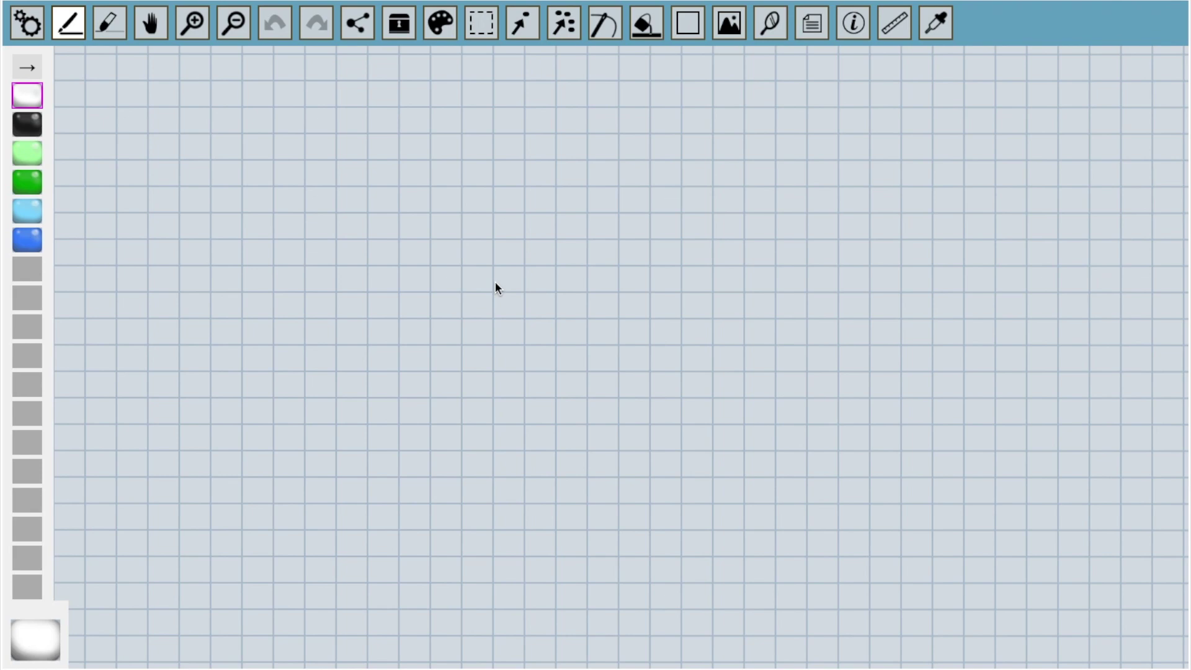
{"action": "left_click", "coordinate": [28, 22]}
Enable the Miyuki Round 8/0 bead library and show its list of 8/0 beads
{"action": "mouse_move", "coordinate": [127, 181]}
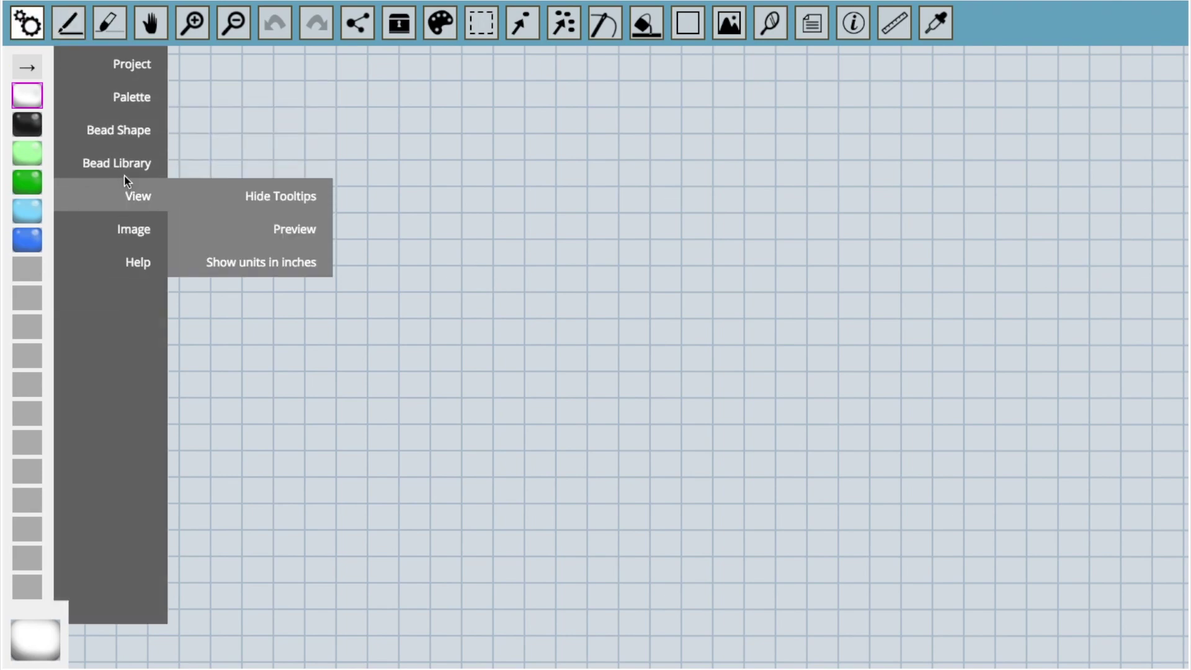
{"action": "left_click", "coordinate": [240, 162]}
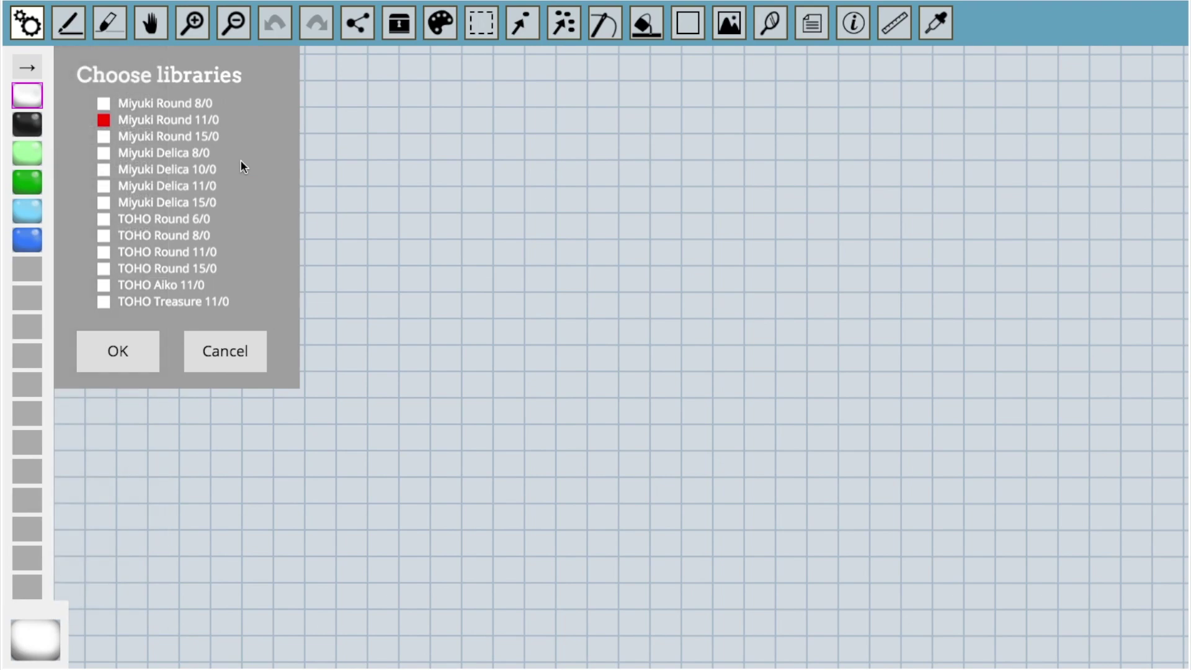
{"action": "left_click", "coordinate": [103, 101]}
{"action": "left_click", "coordinate": [124, 346]}
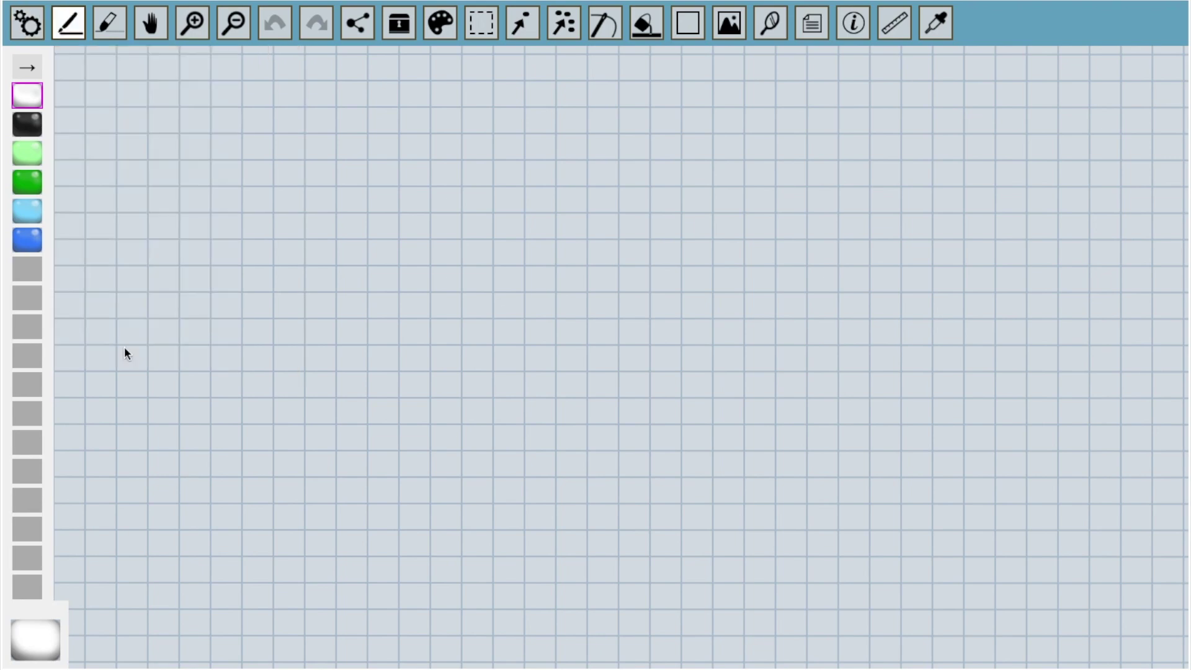
{"action": "left_click", "coordinate": [408, 24]}
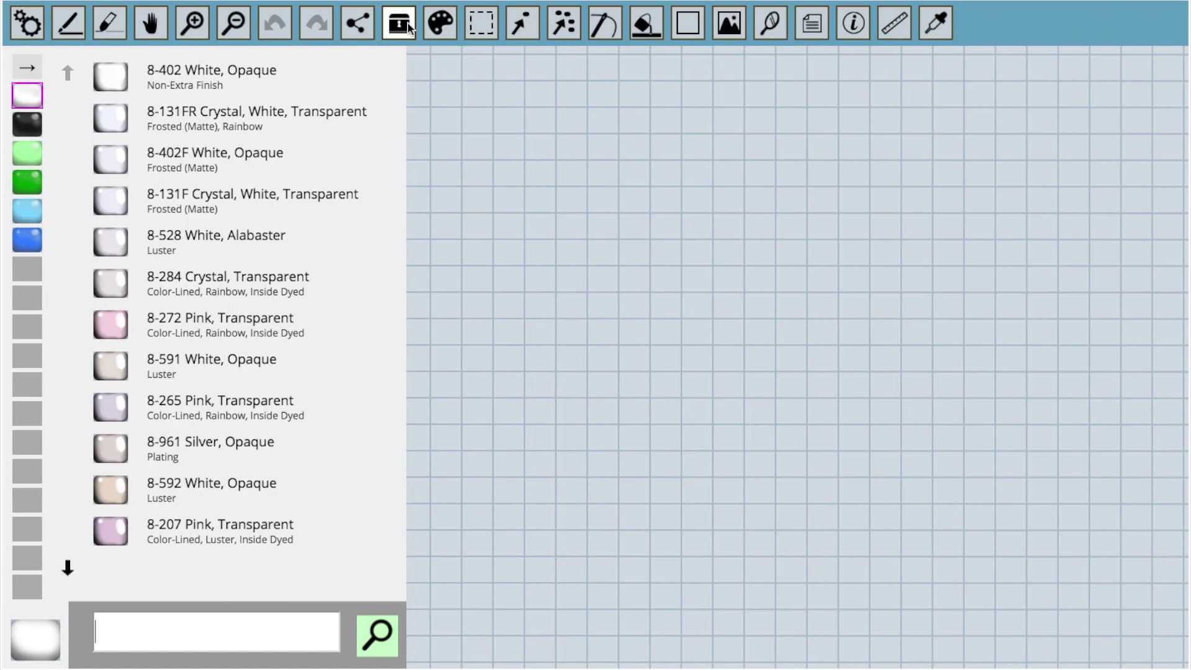
Match white, black, light green, dark green, light blue and blue to Miyuki 8/0 beads, then close the list
{"action": "left_click", "coordinate": [32, 97]}
{"action": "left_click", "coordinate": [28, 92]}
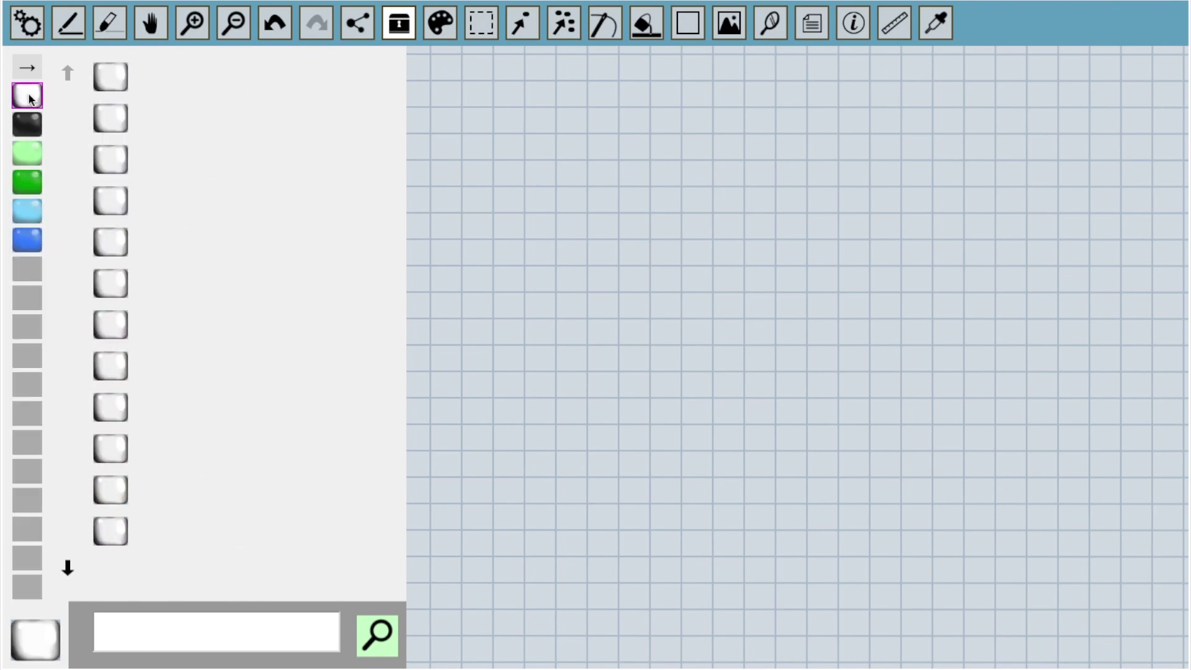
{"action": "left_click", "coordinate": [28, 124]}
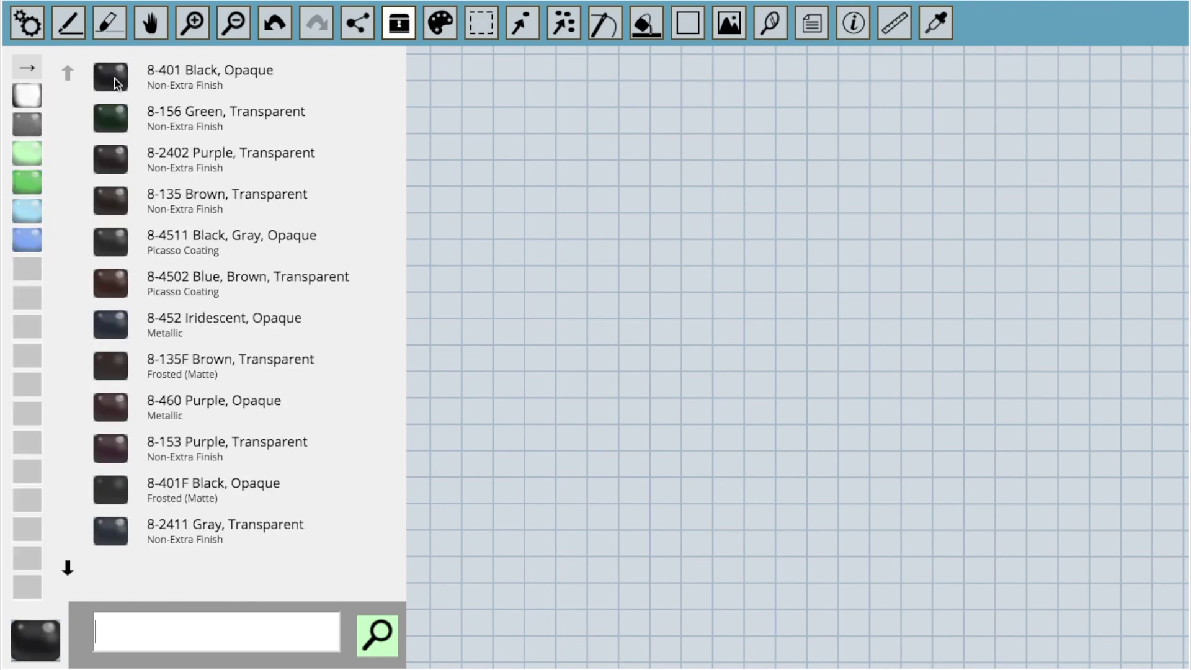
{"action": "left_click", "coordinate": [27, 153]}
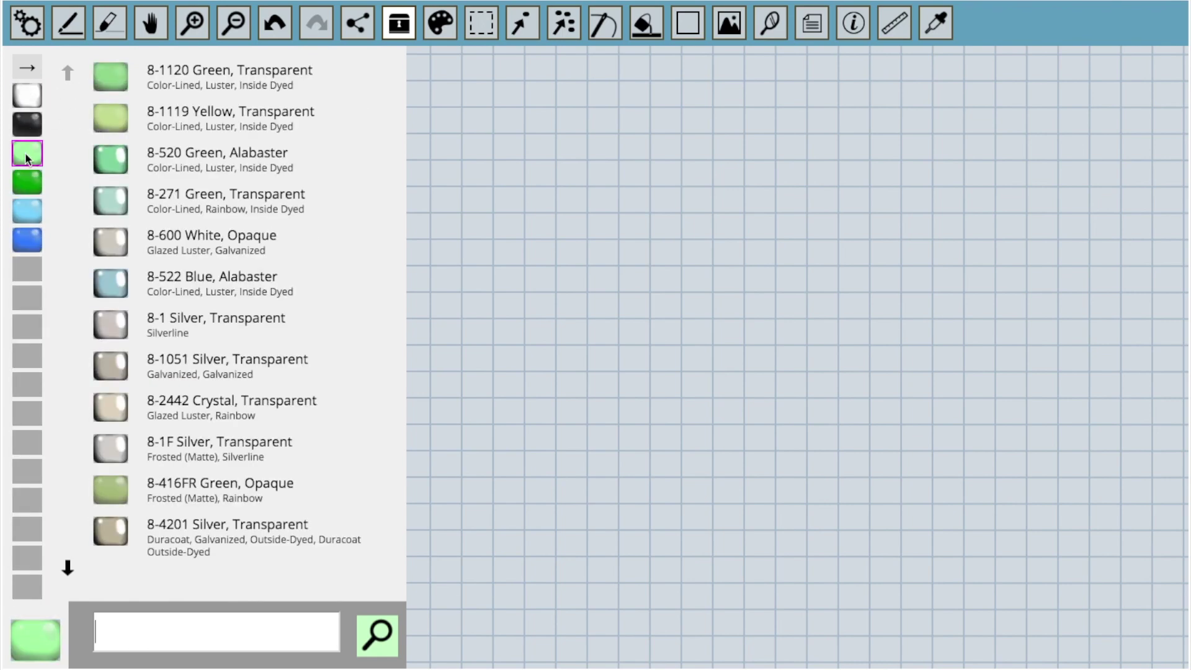
{"action": "left_click", "coordinate": [27, 155]}
{"action": "left_click", "coordinate": [28, 181]}
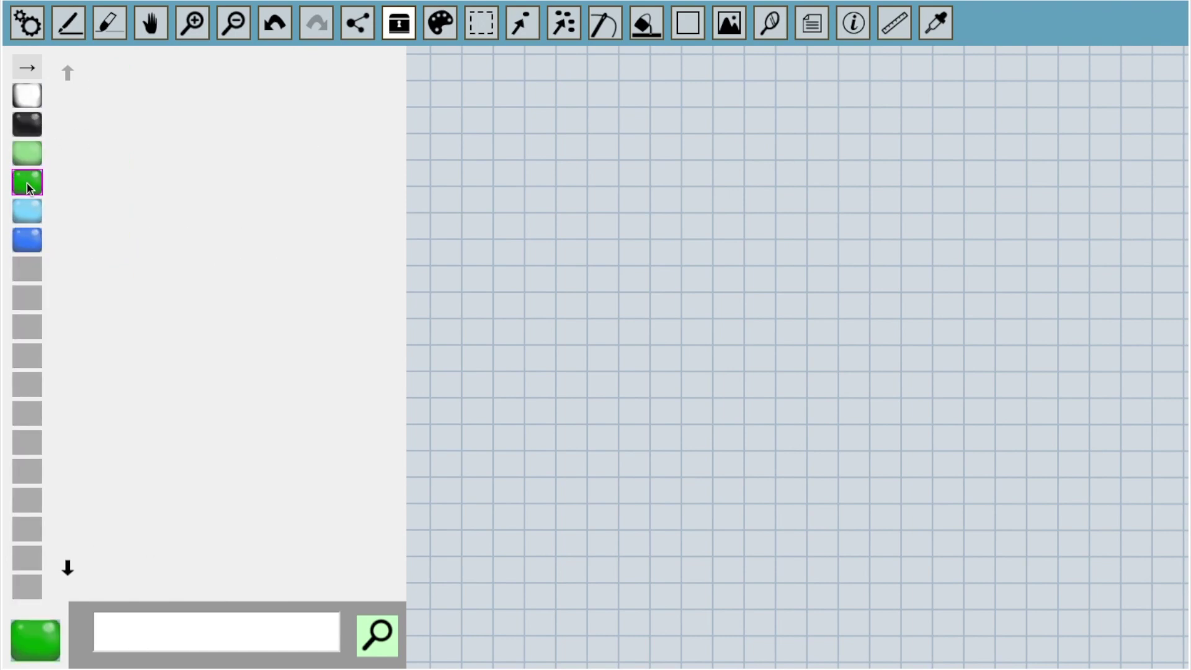
{"action": "left_click", "coordinate": [112, 93]}
{"action": "left_click", "coordinate": [31, 212]}
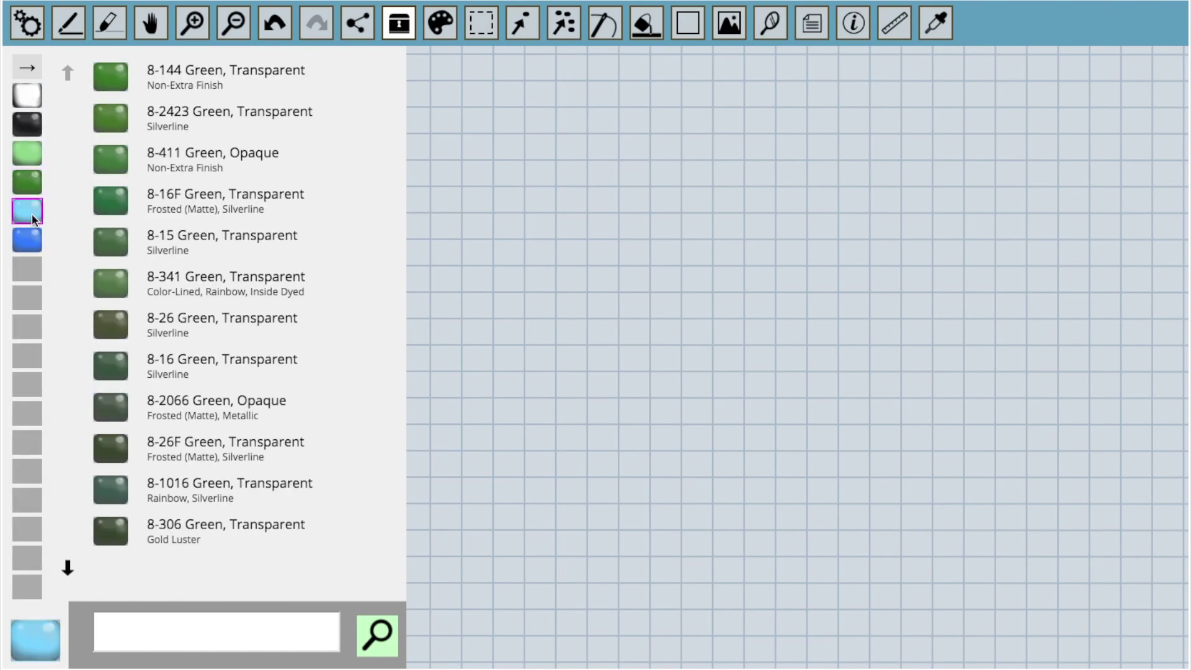
{"action": "left_click", "coordinate": [28, 240]}
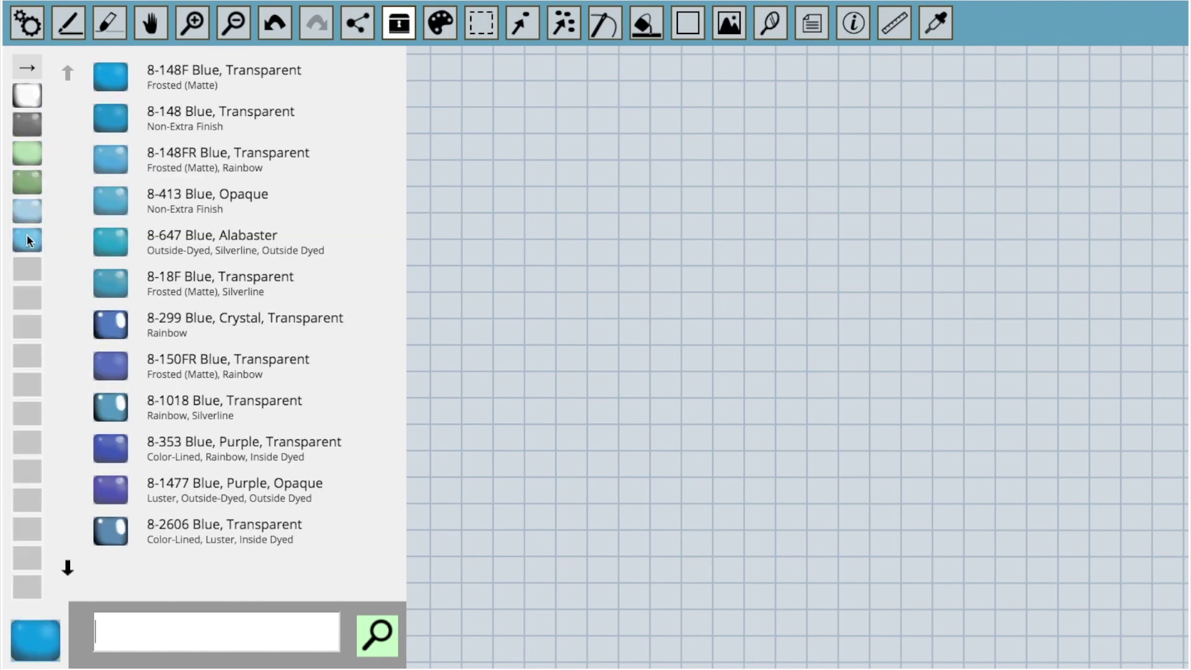
{"action": "left_click", "coordinate": [27, 124]}
Draw the column's white, light green and dark green beads, then two light blue beads
{"action": "left_click", "coordinate": [65, 31]}
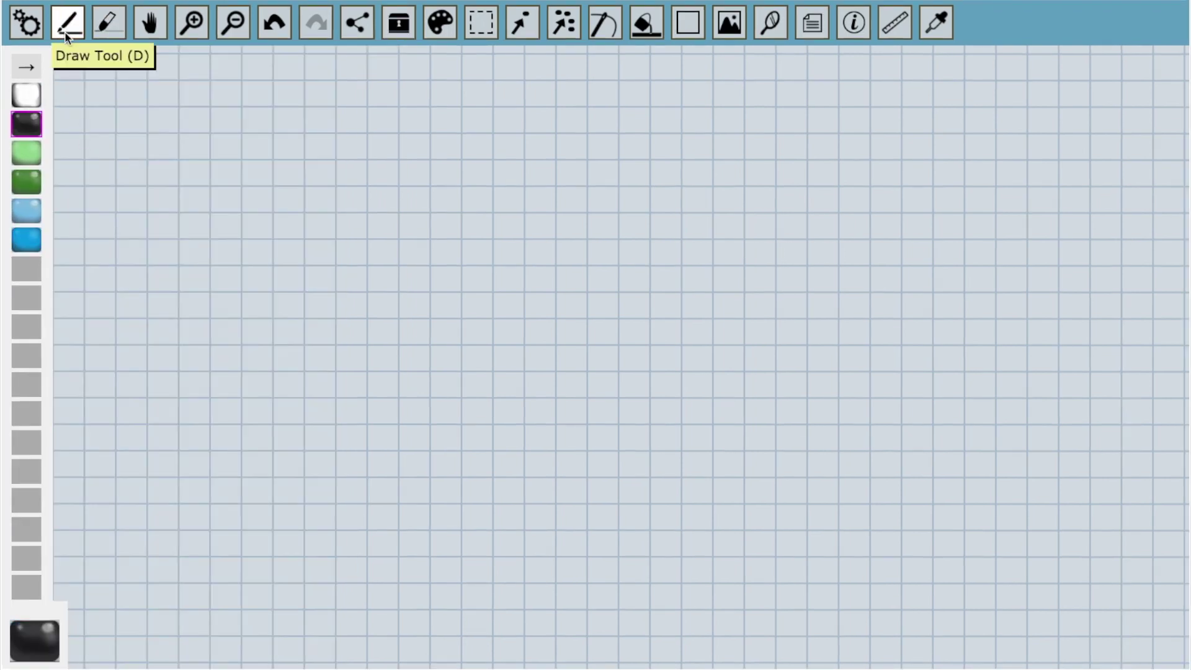
{"action": "left_click", "coordinate": [28, 96]}
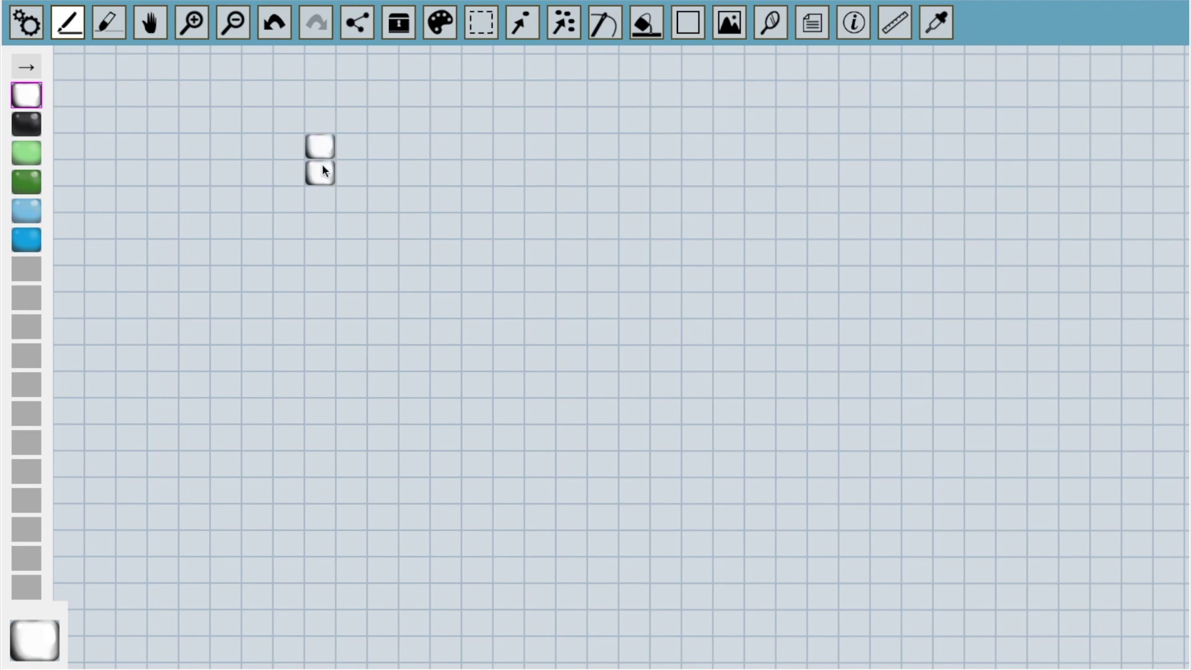
{"action": "left_click", "coordinate": [24, 147]}
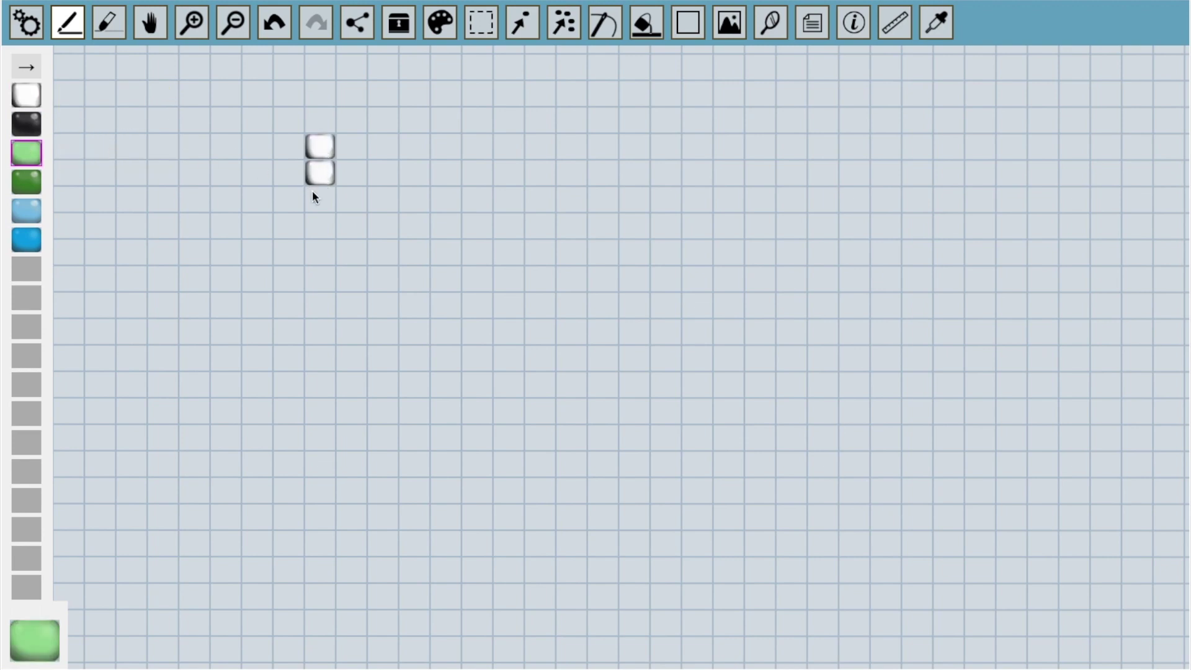
{"action": "left_click", "coordinate": [33, 184]}
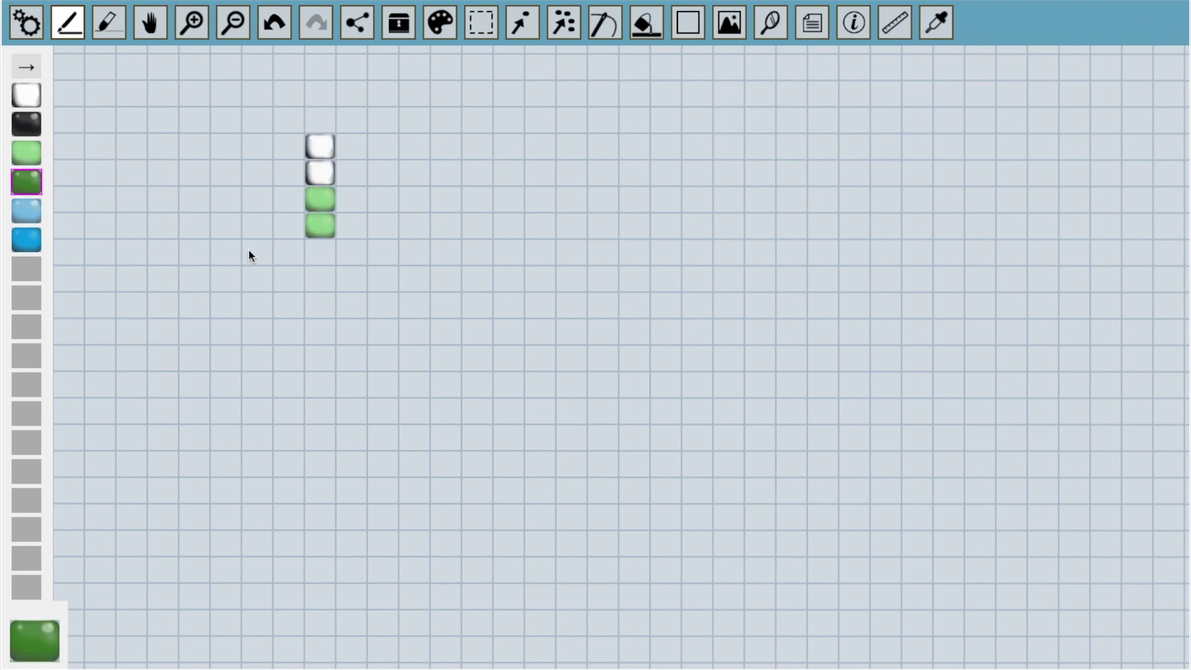
{"action": "left_click", "coordinate": [26, 211]}
{"action": "left_click", "coordinate": [320, 305]}
{"action": "left_click", "coordinate": [320, 332]}
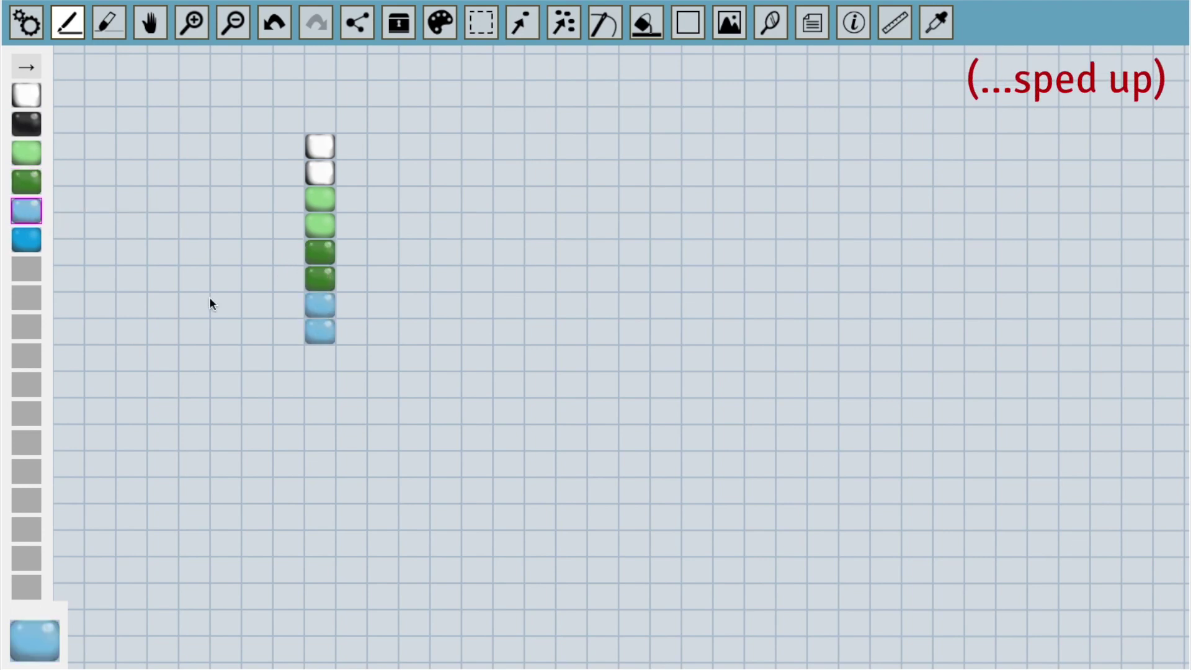
Finish the column with two blue beads and two black beads at the bottom
{"action": "left_click", "coordinate": [26, 239]}
{"action": "left_click", "coordinate": [320, 358]}
{"action": "left_click", "coordinate": [320, 385]}
{"action": "left_click", "coordinate": [26, 124]}
{"action": "left_click", "coordinate": [320, 410]}
{"action": "left_click", "coordinate": [320, 437]}
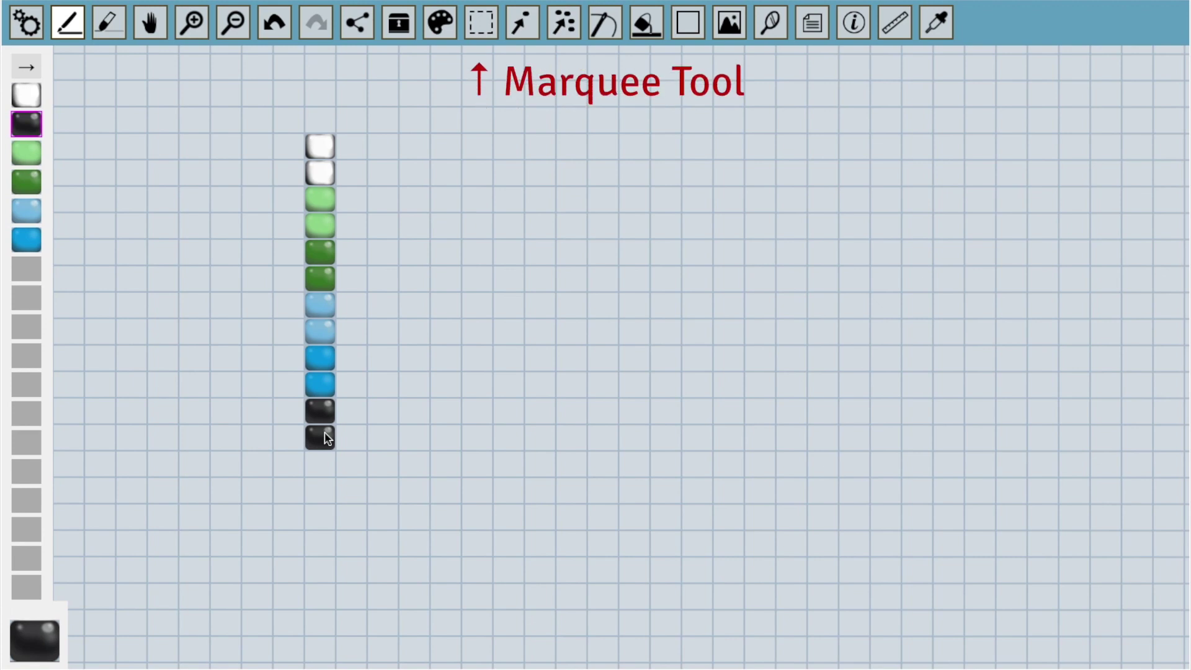
Marquee-select the twelve-bead column and shift it one grid cell to the left
{"action": "key", "text": "m"}
{"action": "left_click_drag", "start_coordinate": [292, 110], "coordinate": [370, 479]}
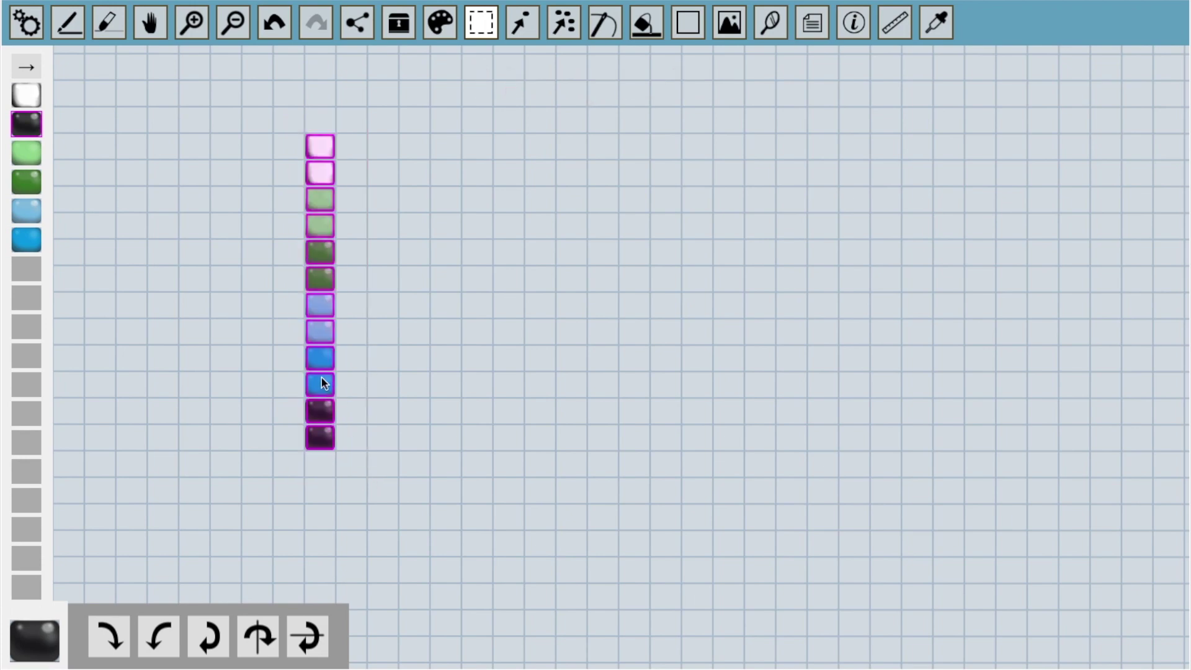
{"action": "left_click_drag", "start_coordinate": [344, 380], "coordinate": [296, 389]}
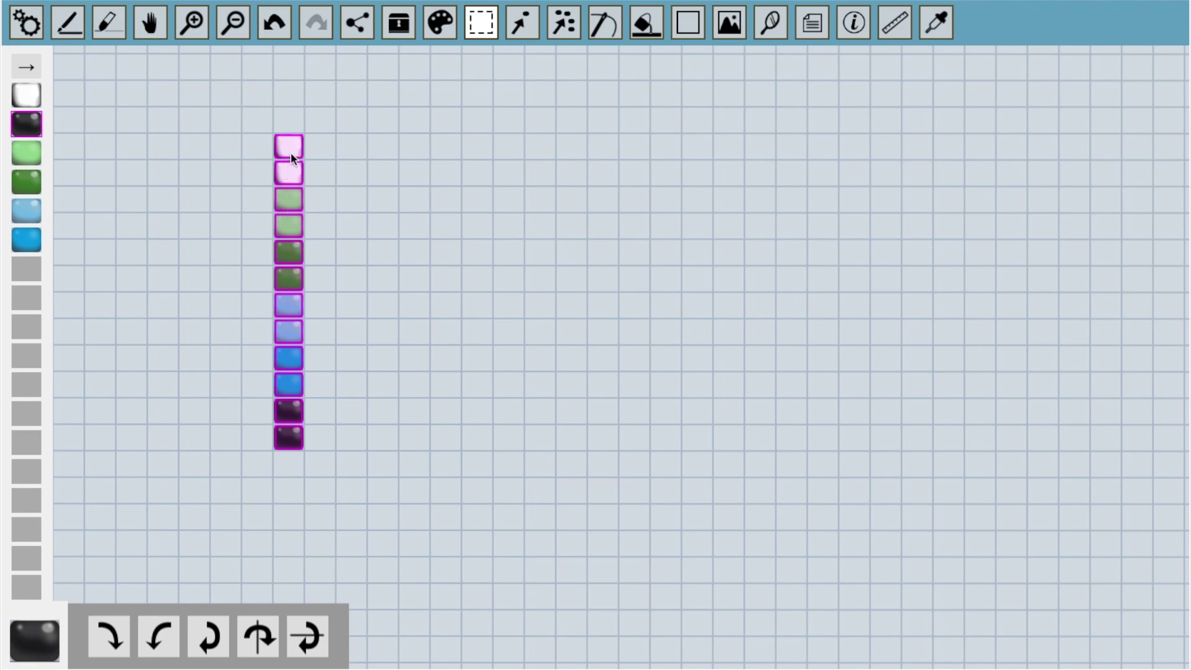
Place one copy of the column to the right, lower down, undoing the extra copies
{"action": "left_click_drag", "start_coordinate": [290, 169], "coordinate": [414, 179]}
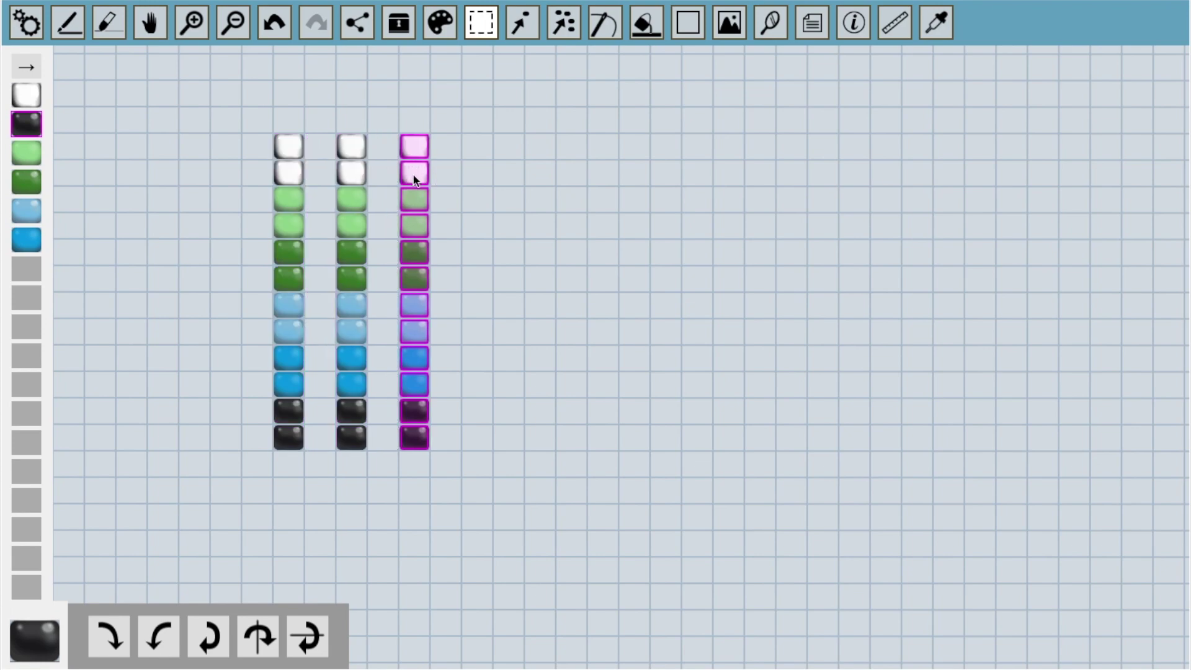
{"action": "left_click", "coordinate": [481, 31]}
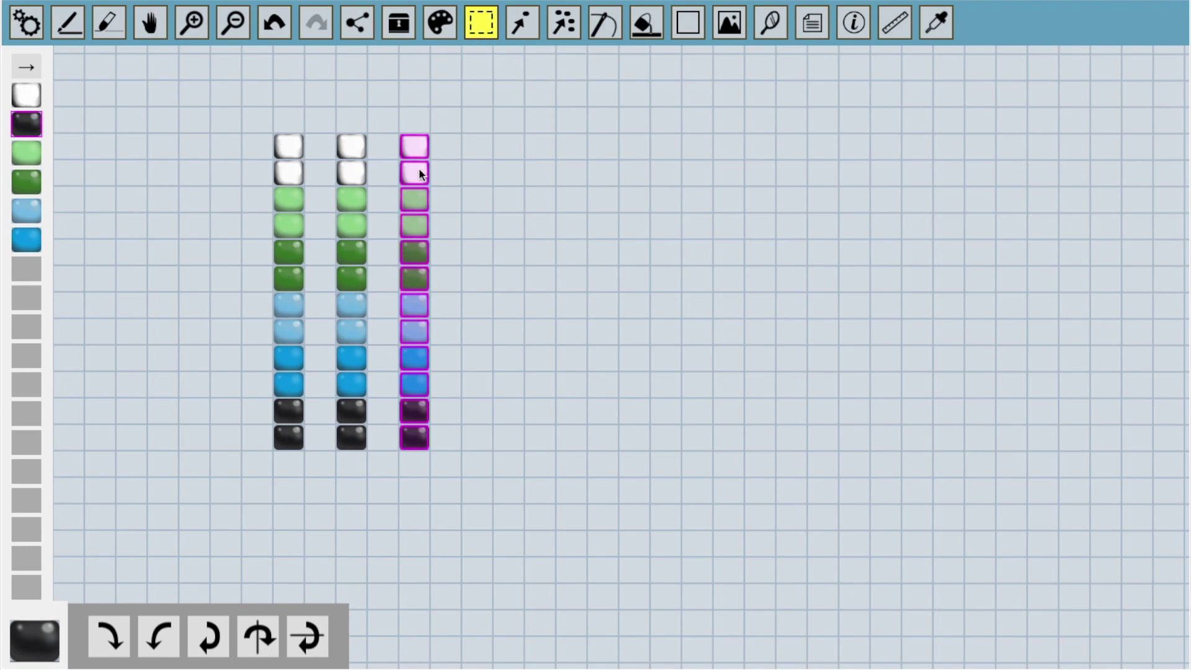
{"action": "left_click_drag", "start_coordinate": [419, 168], "coordinate": [603, 176]}
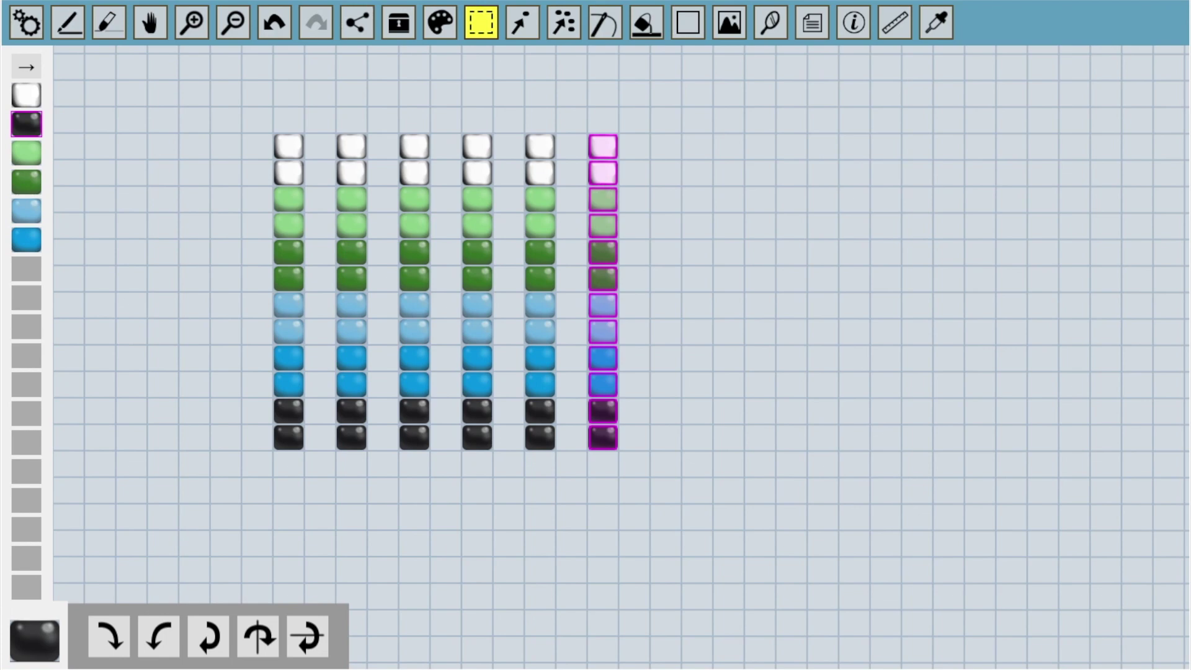
{"action": "key", "text": "ctrl+z"}
{"action": "key", "text": "ctrl+z"}
{"action": "key", "text": "ctrl+z"}
{"action": "key", "text": "ctrl+z"}
{"action": "key", "text": "ctrl+z"}
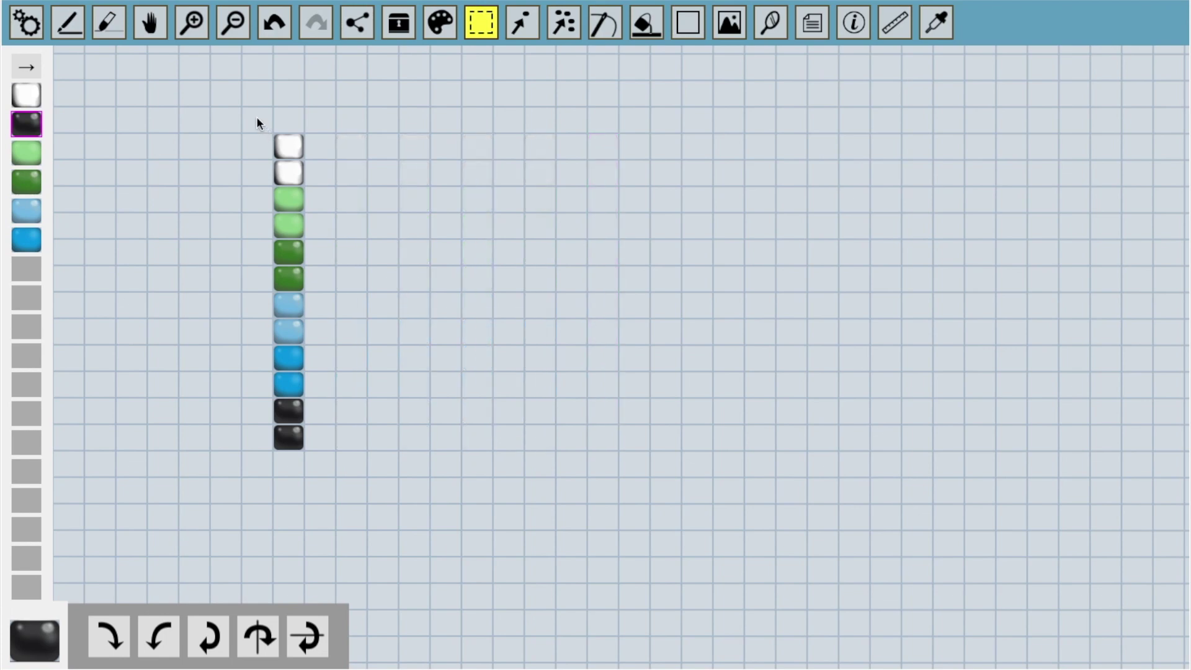
{"action": "left_click_drag", "start_coordinate": [255, 124], "coordinate": [325, 477]}
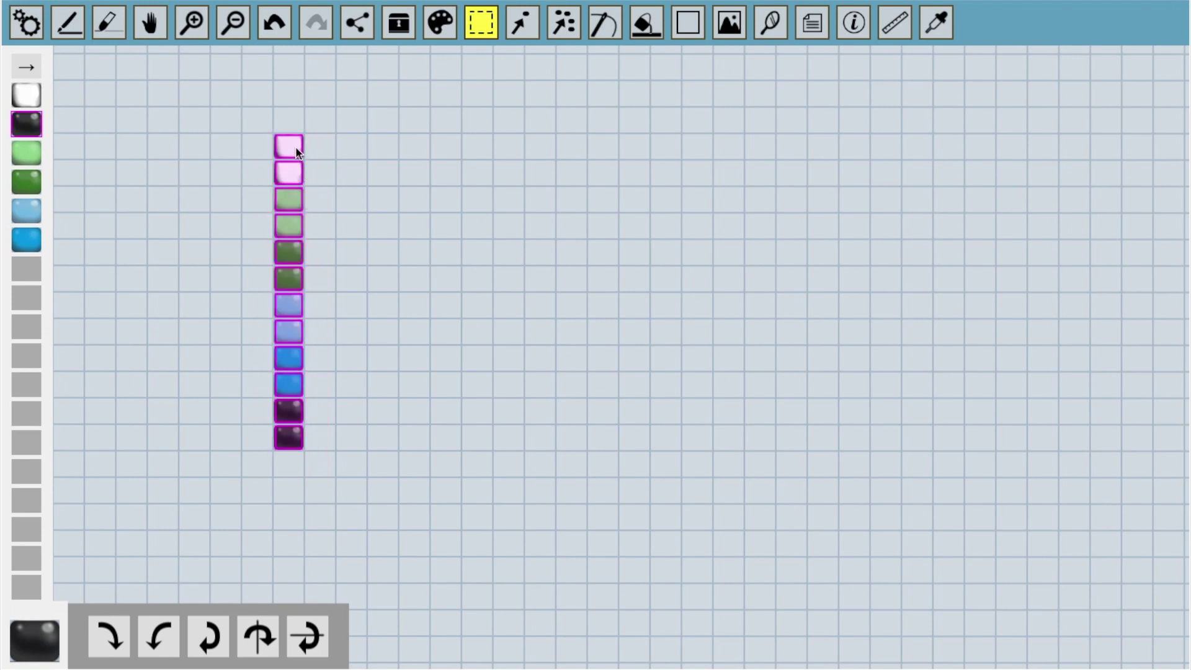
{"action": "left_click_drag", "start_coordinate": [296, 145], "coordinate": [315, 318]}
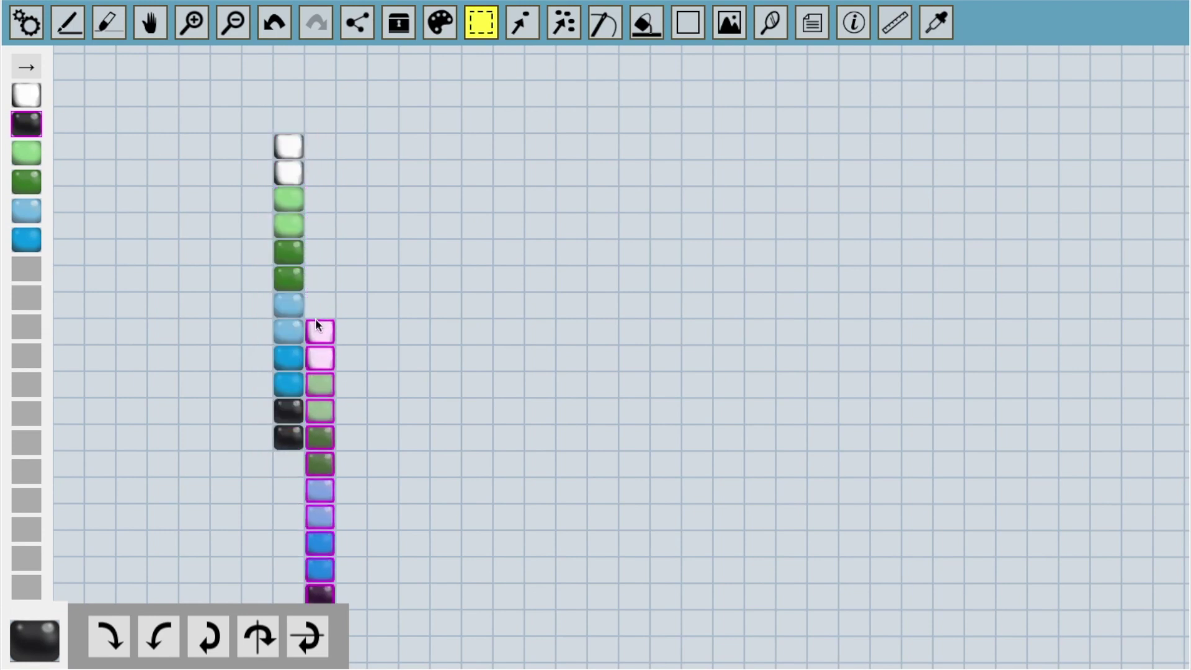
Move the second column's lower seven beads to its top to stagger the colour sequence
{"action": "left_click", "coordinate": [150, 23]}
{"action": "left_click_drag", "start_coordinate": [429, 323], "coordinate": [476, 284]}
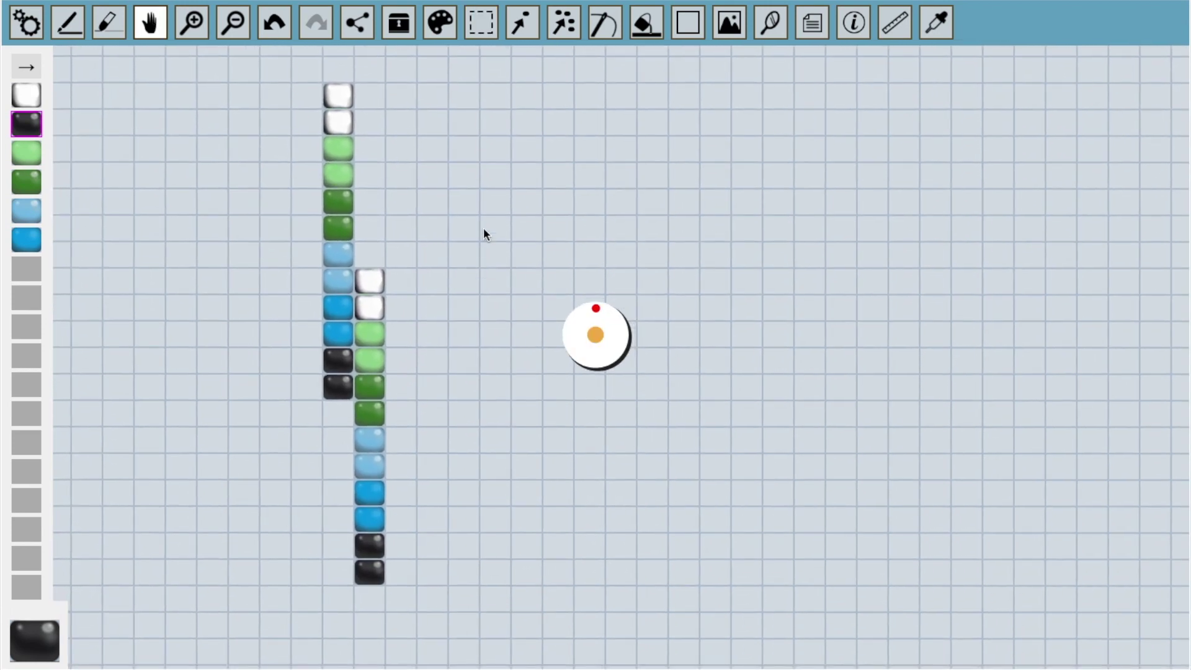
{"action": "left_click", "coordinate": [480, 23]}
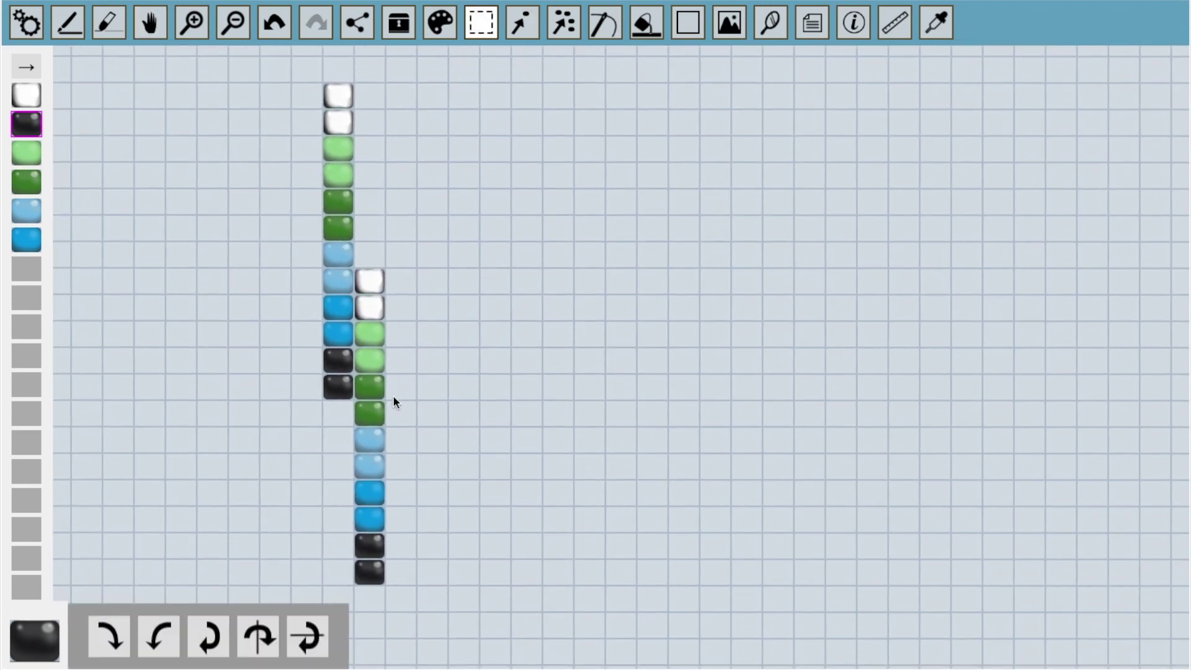
{"action": "left_click_drag", "start_coordinate": [404, 409], "coordinate": [324, 588]}
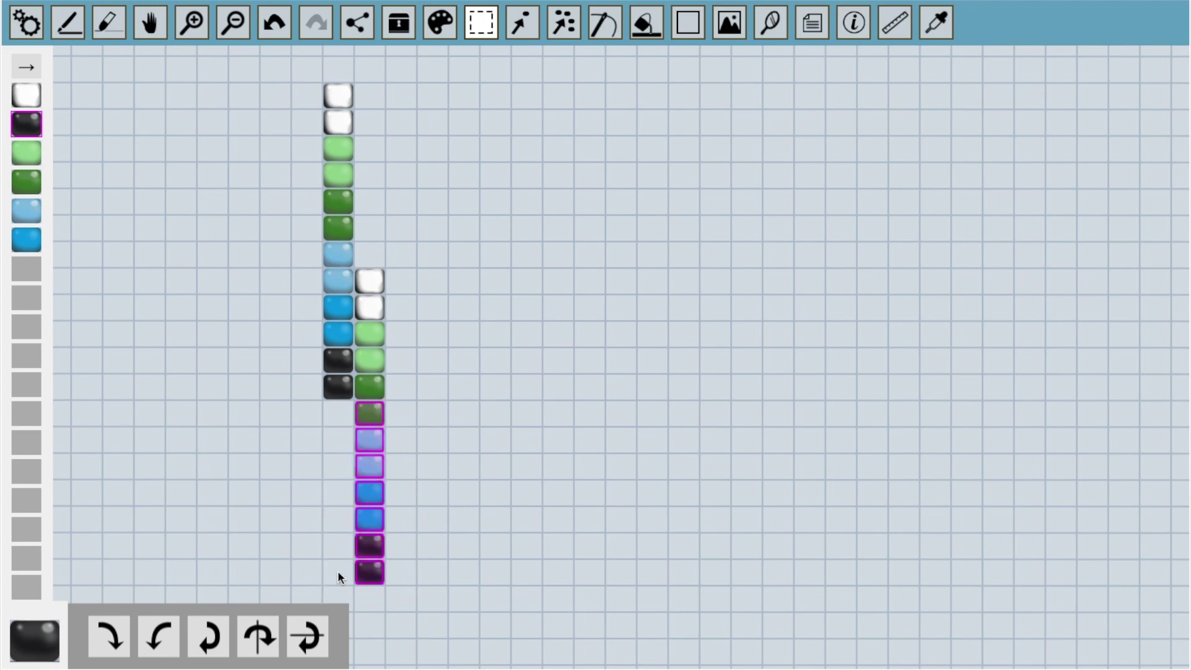
{"action": "left_click_drag", "start_coordinate": [376, 411], "coordinate": [375, 95]}
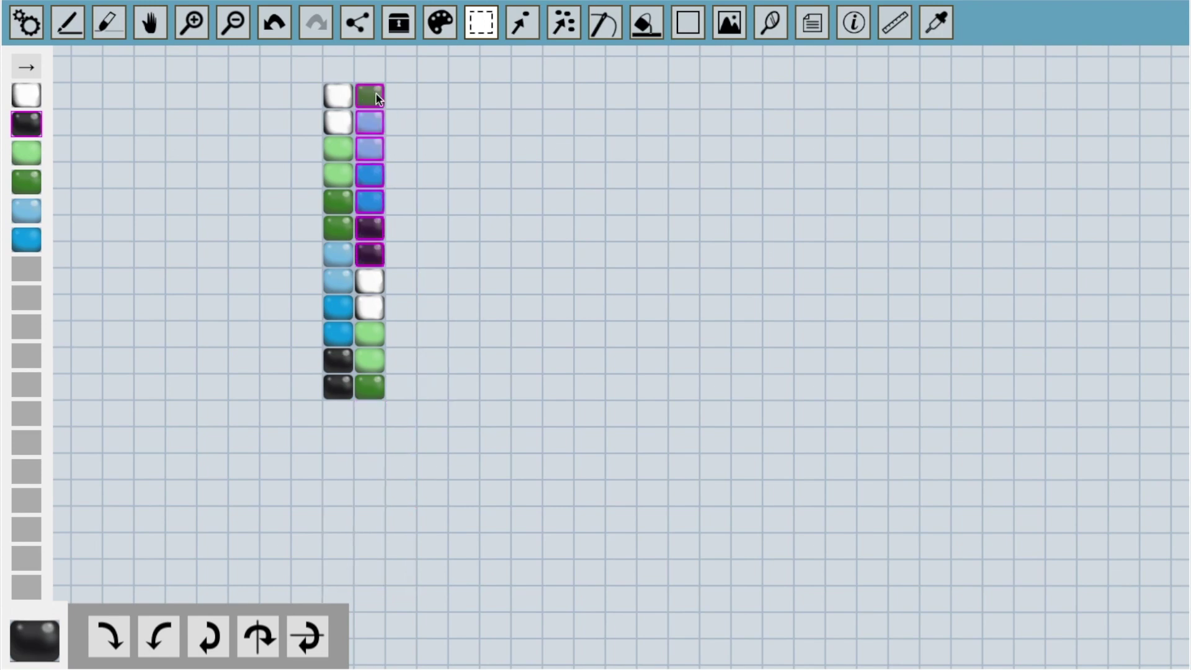
Copy the first column as a third and shift its two dark bottom beads to stagger it
{"action": "left_click_drag", "start_coordinate": [300, 73], "coordinate": [409, 441]}
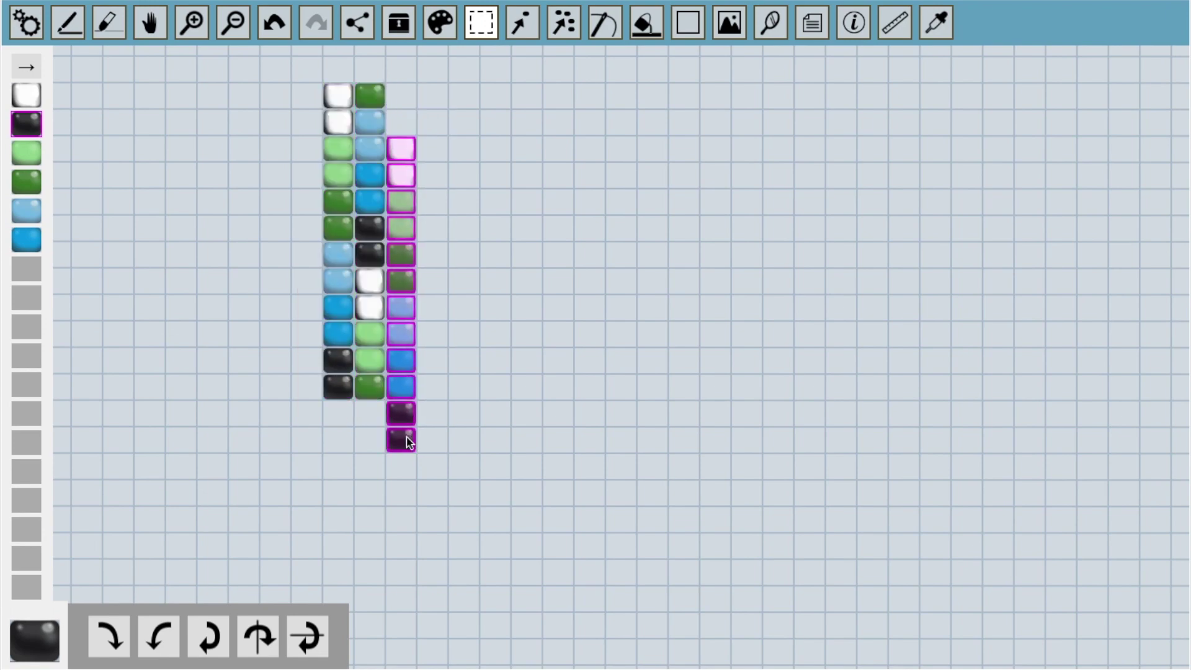
{"action": "left_click", "coordinate": [449, 474]}
{"action": "left_click_drag", "start_coordinate": [450, 476], "coordinate": [405, 98]}
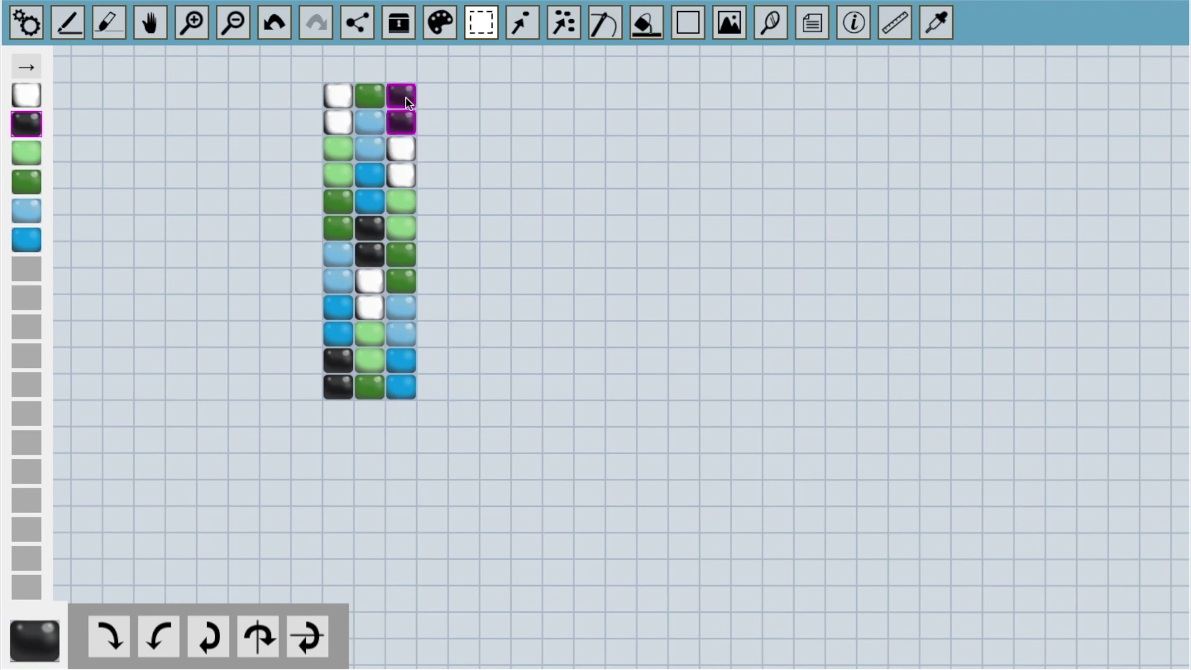
{"action": "left_click", "coordinate": [443, 186]}
{"action": "left_click", "coordinate": [613, 29]}
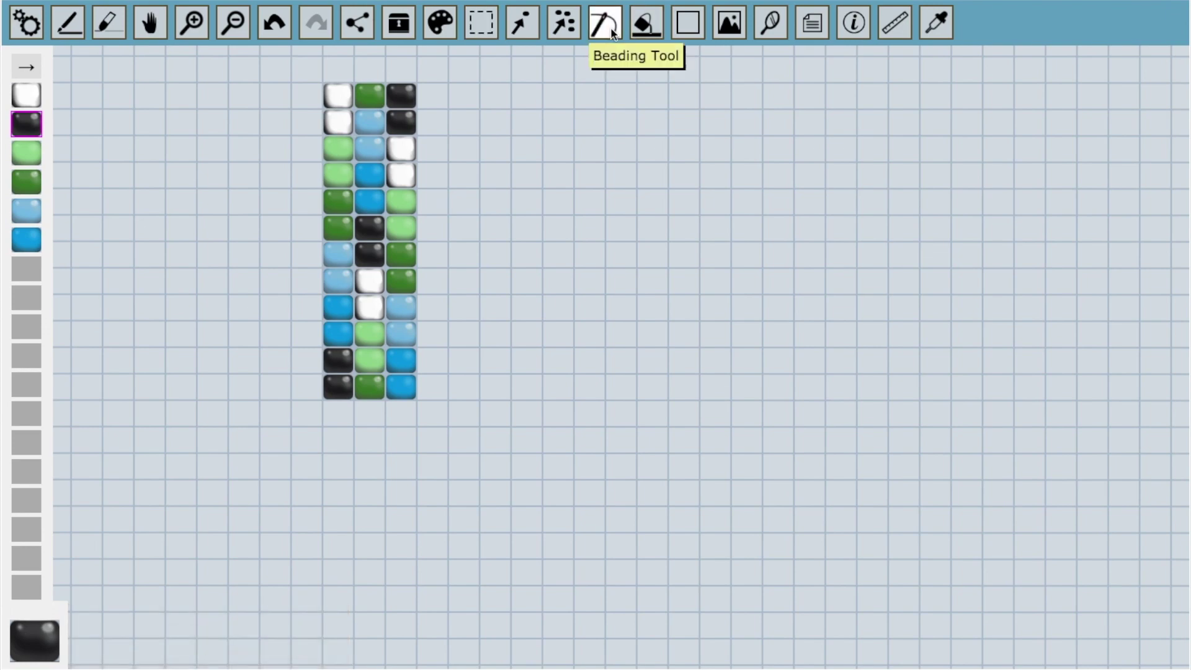
{"action": "left_click", "coordinate": [336, 99]}
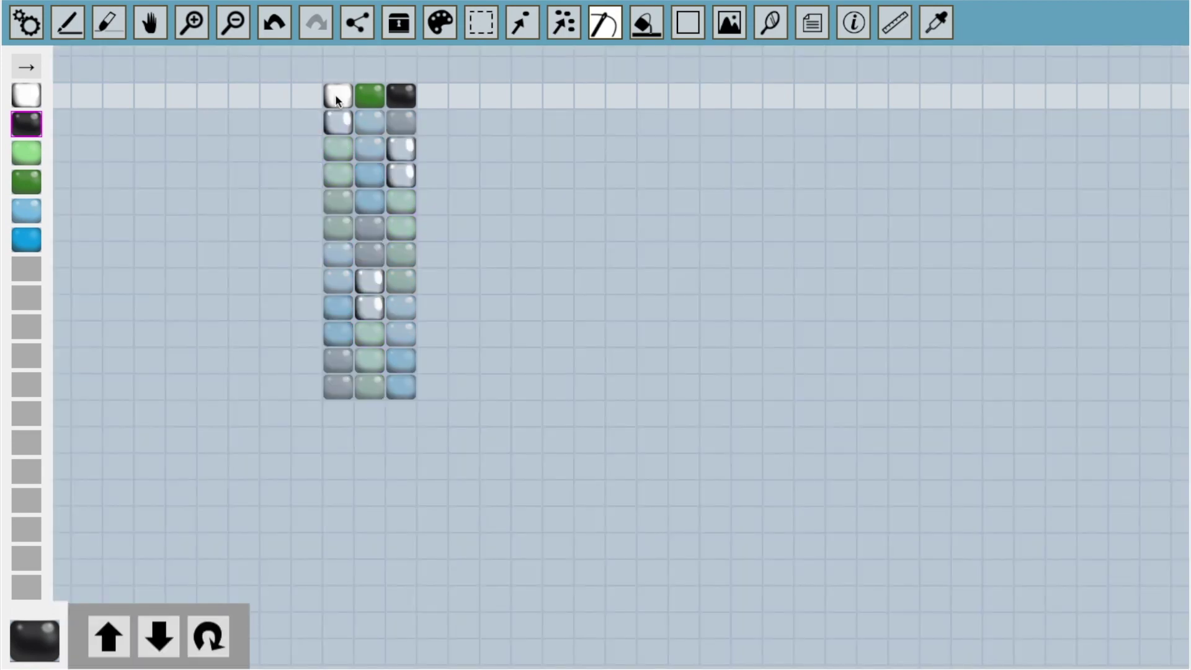
{"action": "left_click", "coordinate": [159, 635]}
{"action": "left_click", "coordinate": [159, 636]}
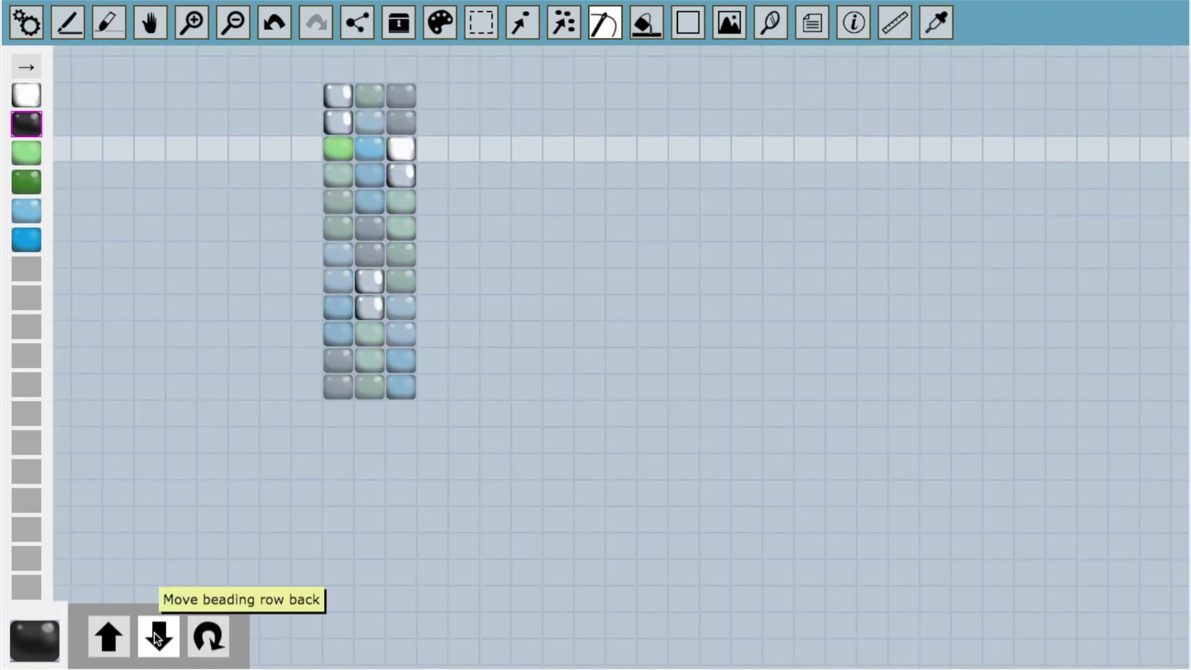
{"action": "left_click", "coordinate": [159, 636]}
{"action": "left_click", "coordinate": [120, 639]}
{"action": "left_click", "coordinate": [118, 638]}
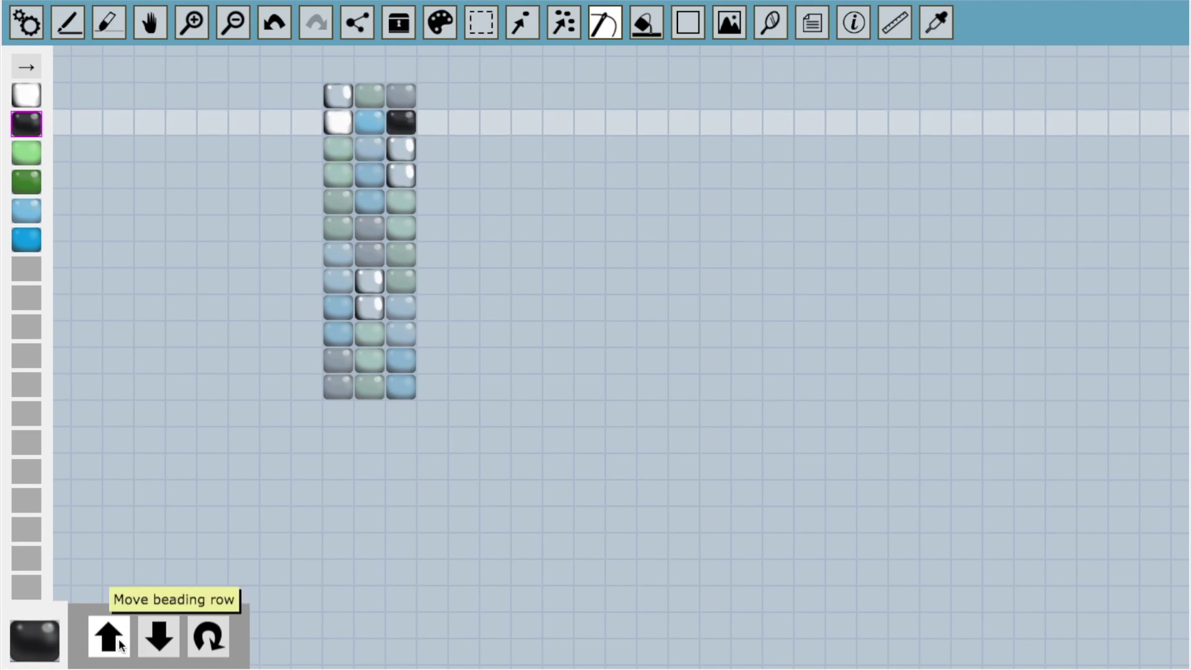
{"action": "left_click", "coordinate": [118, 638]}
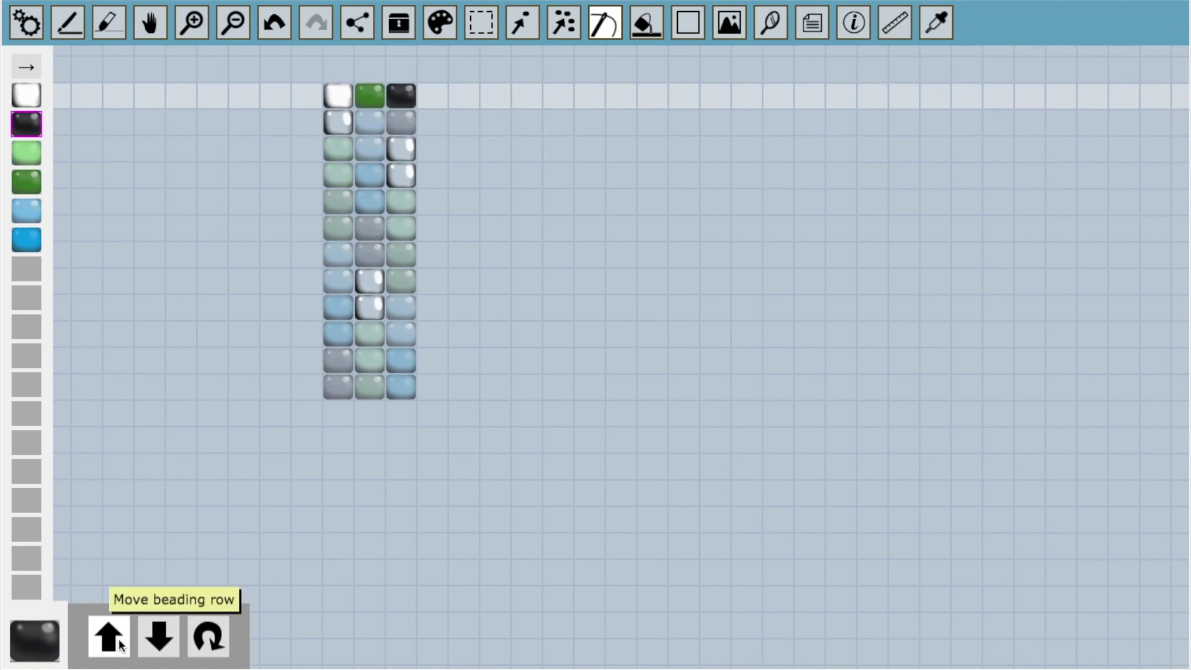
{"action": "left_click", "coordinate": [283, 210]}
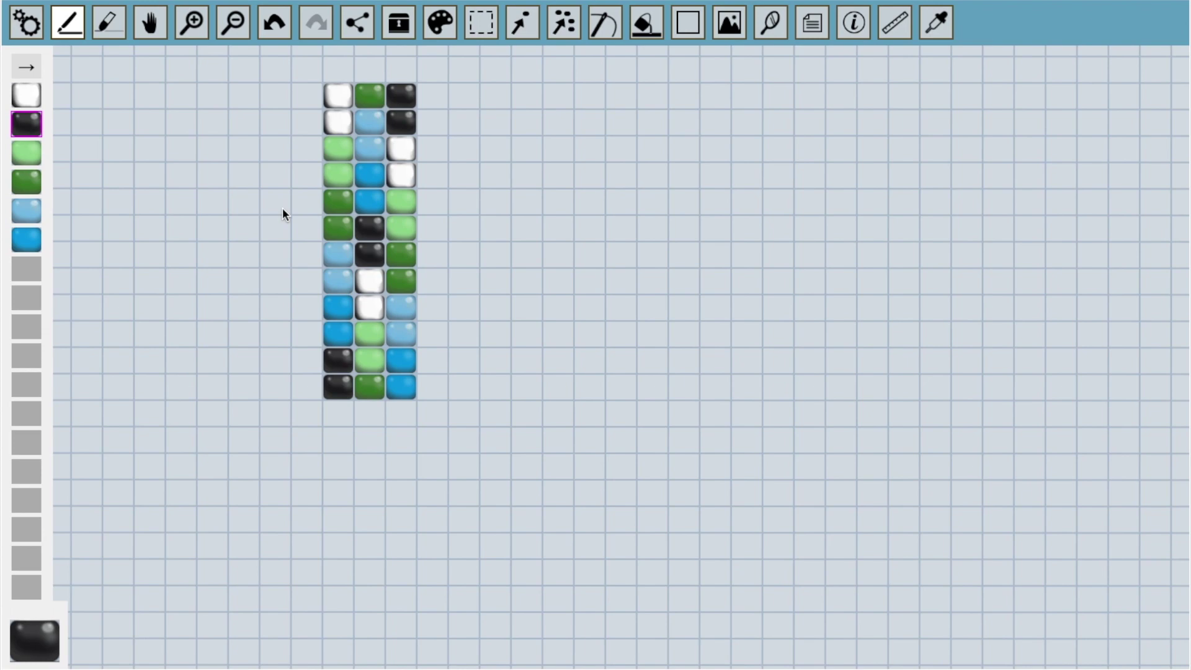
Copy the three-column block and paste three copies stacked end to end below it
{"action": "key", "text": "minus"}
{"action": "key", "text": "minus"}
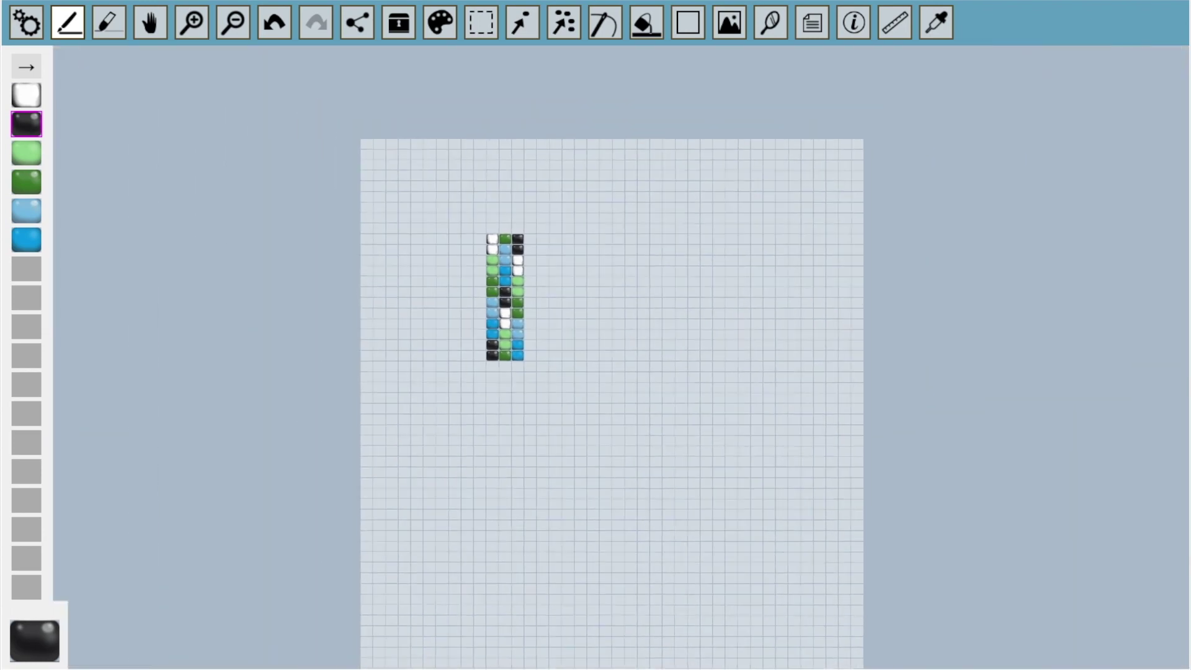
{"action": "left_click", "coordinate": [150, 23]}
{"action": "left_click_drag", "start_coordinate": [383, 303], "coordinate": [295, 165]}
{"action": "left_click", "coordinate": [480, 23]}
{"action": "left_click_drag", "start_coordinate": [372, 80], "coordinate": [452, 266]}
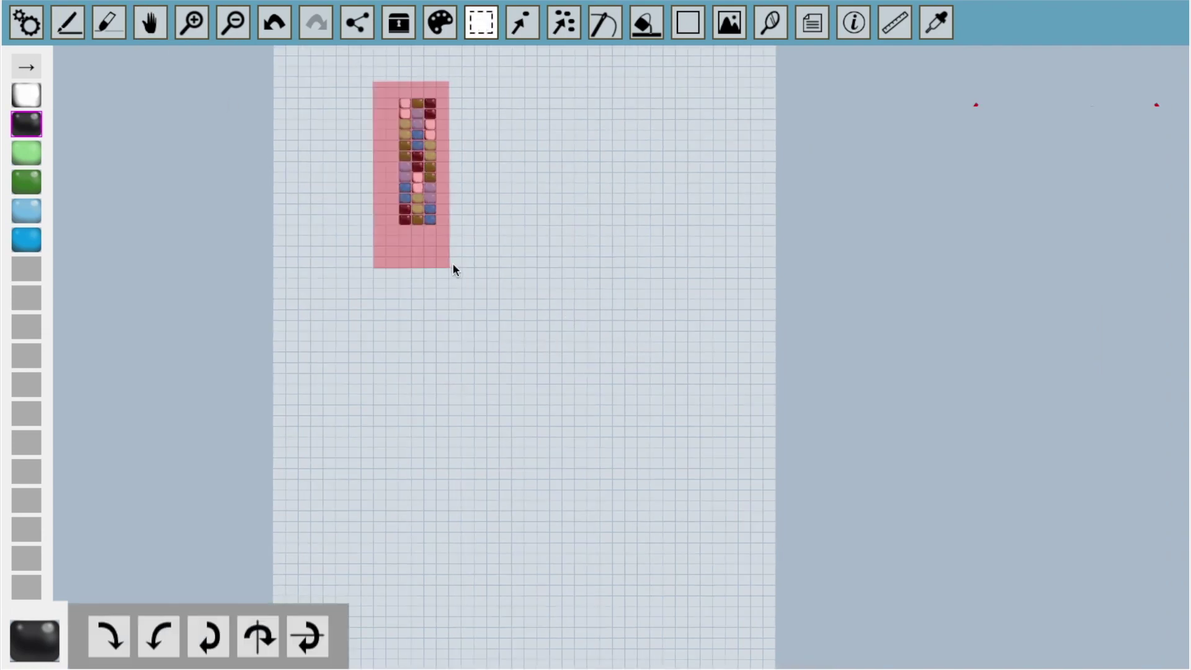
{"action": "key", "text": "ctrl+c"}
{"action": "key", "text": "ctrl+v"}
{"action": "left_click_drag", "start_coordinate": [485, 382], "coordinate": [434, 361]}
{"action": "key", "text": "ctrl+v"}
{"action": "left_click_drag", "start_coordinate": [422, 496], "coordinate": [427, 457]}
{"action": "key", "text": "ctrl+v"}
{"action": "left_click_drag", "start_coordinate": [389, 421], "coordinate": [388, 399]}
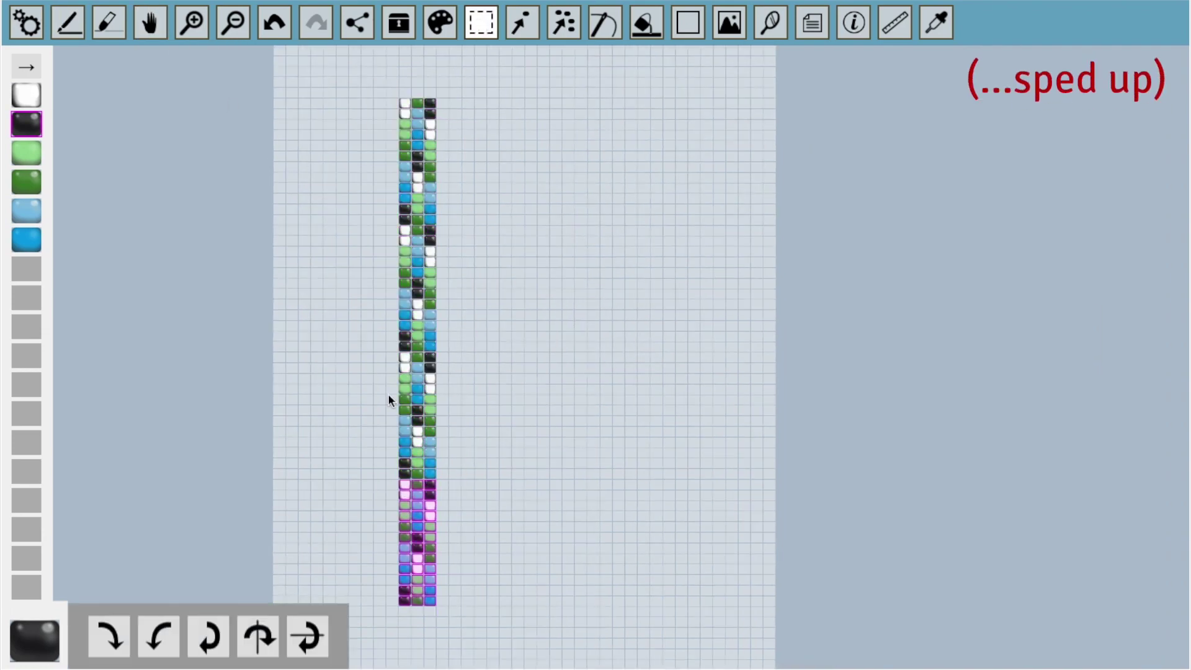
Copy a section of the strip and dock it onto the strip's end to lengthen it
{"action": "left_click", "coordinate": [149, 23]}
{"action": "left_click_drag", "start_coordinate": [340, 290], "coordinate": [336, 113]}
{"action": "left_click", "coordinate": [480, 23]}
{"action": "left_click_drag", "start_coordinate": [388, 322], "coordinate": [436, 447]}
{"action": "key", "text": "ctrl+c"}
{"action": "key", "text": "ctrl+v"}
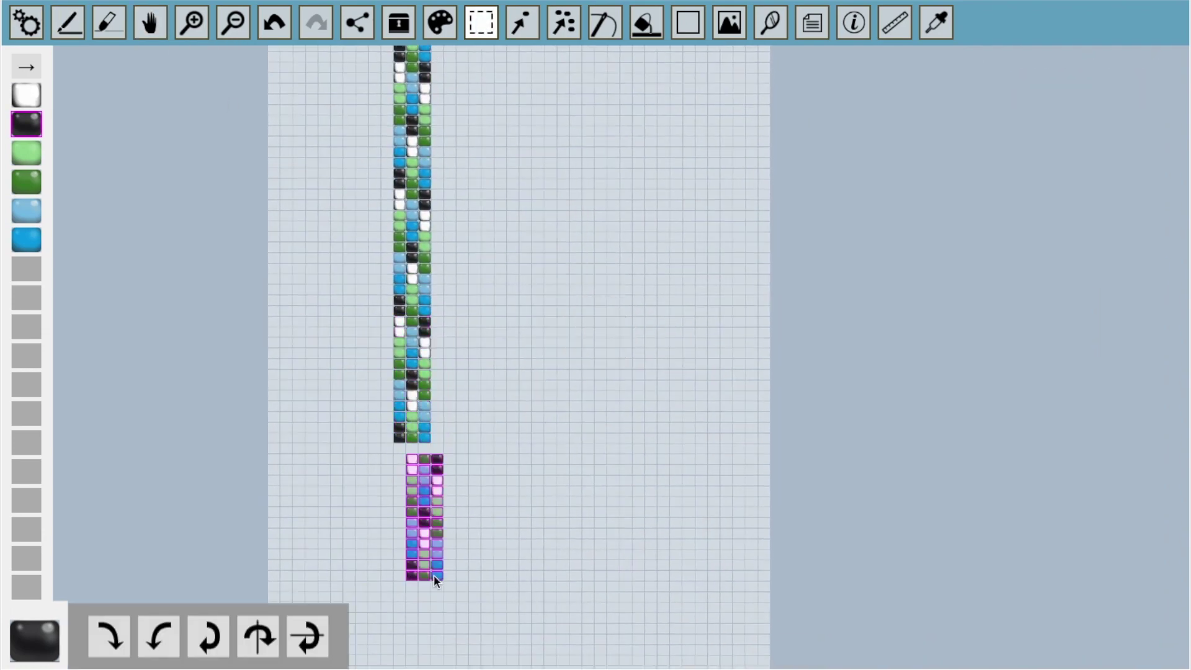
{"action": "left_click_drag", "start_coordinate": [437, 572], "coordinate": [426, 559]}
{"action": "left_click_drag", "start_coordinate": [377, 437], "coordinate": [438, 493]}
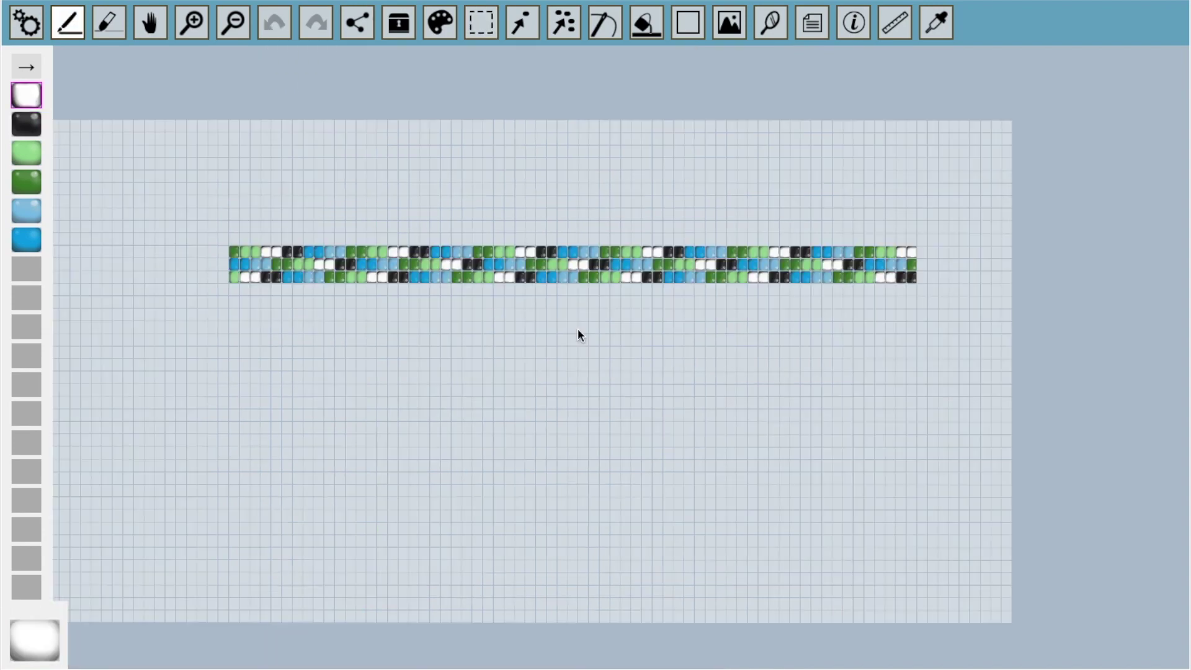
{"action": "left_click", "coordinate": [28, 23]}
{"action": "mouse_move", "coordinate": [133, 196]}
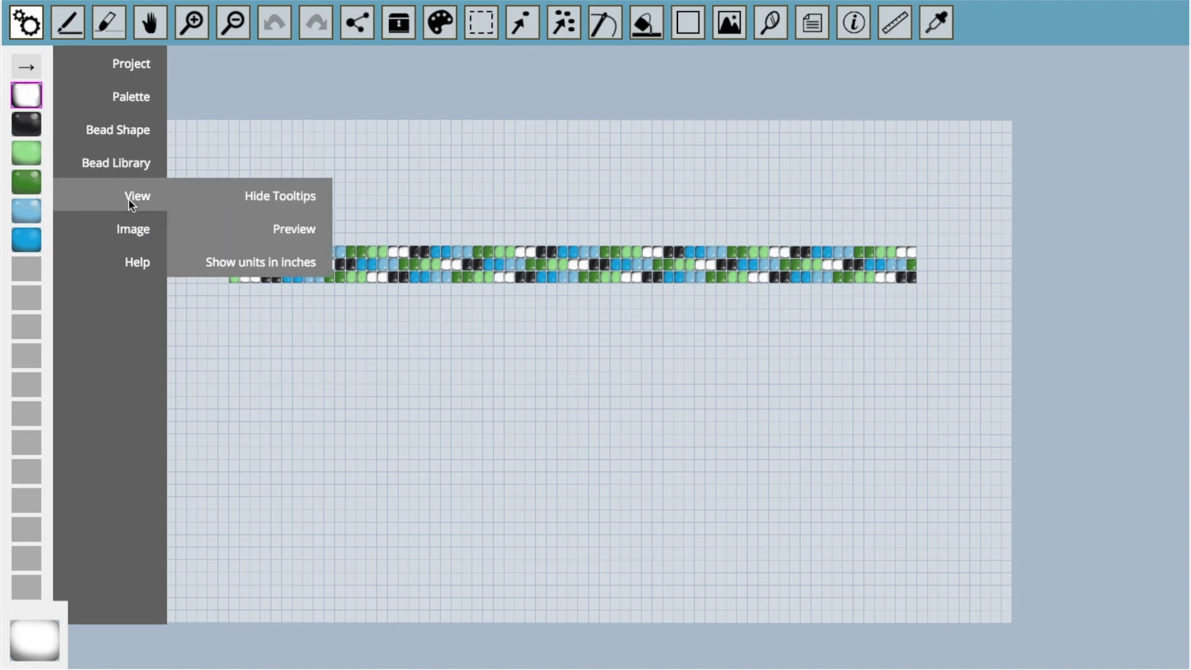
{"action": "left_click", "coordinate": [243, 233]}
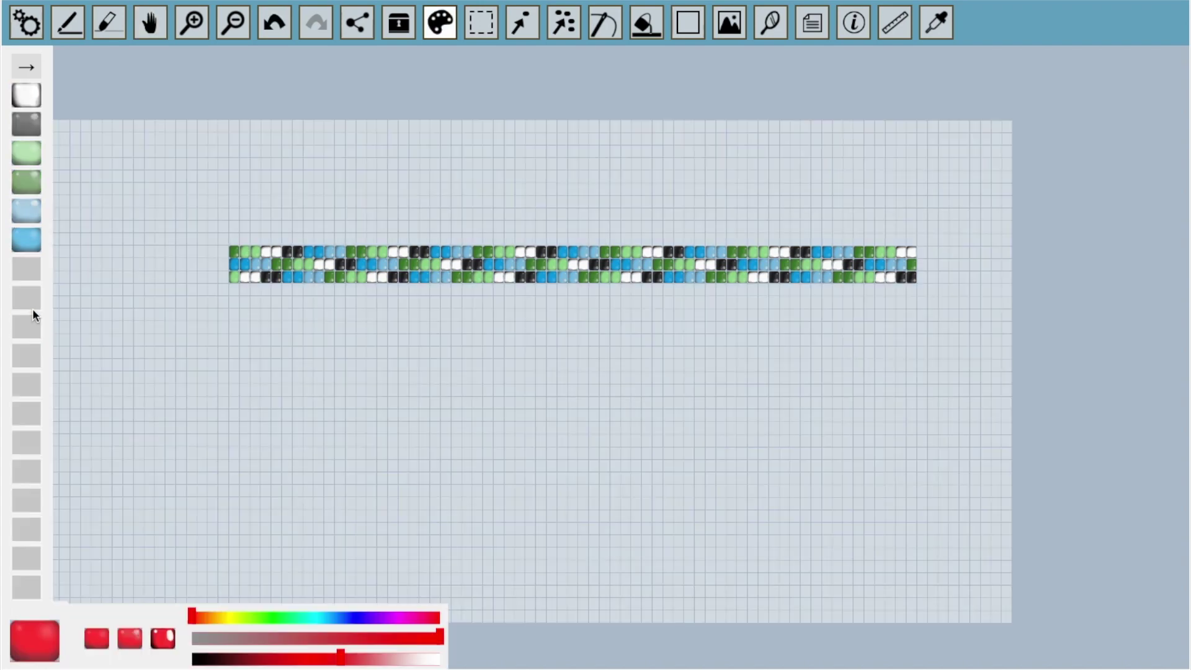
Add red, pink, orange and pale orange-yellow swatches to empty palette slots using the hue, saturation and lightness sliders
{"action": "left_click", "coordinate": [32, 300]}
{"action": "left_click", "coordinate": [399, 659]}
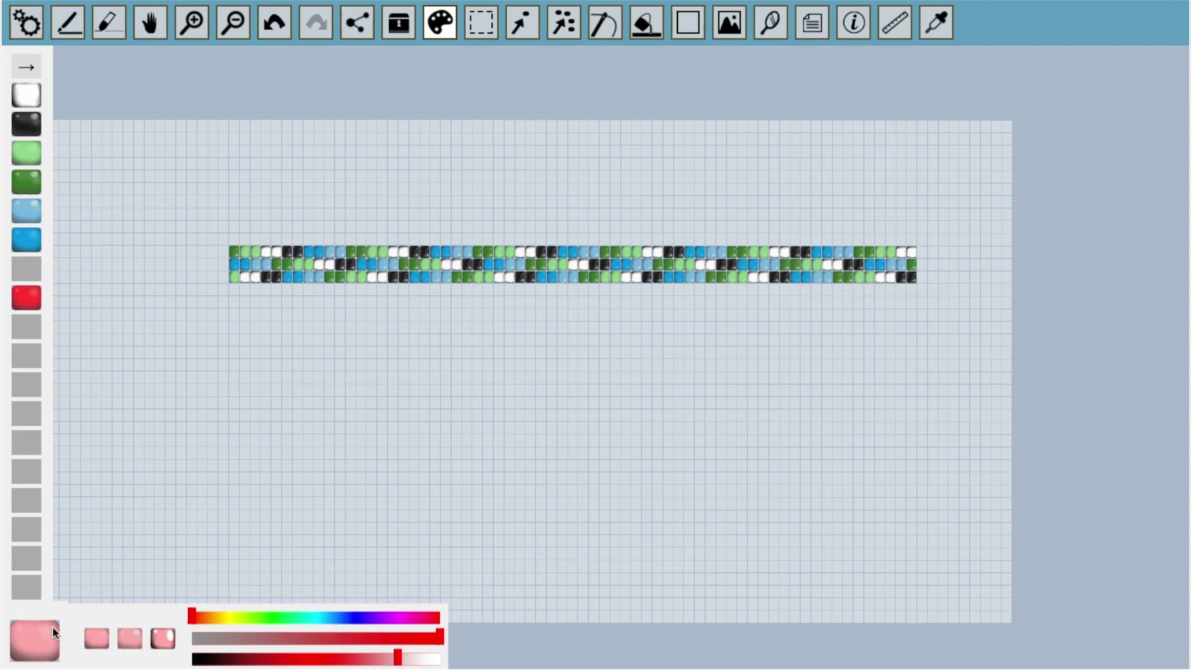
{"action": "left_click", "coordinate": [39, 332]}
{"action": "left_click", "coordinate": [217, 616]}
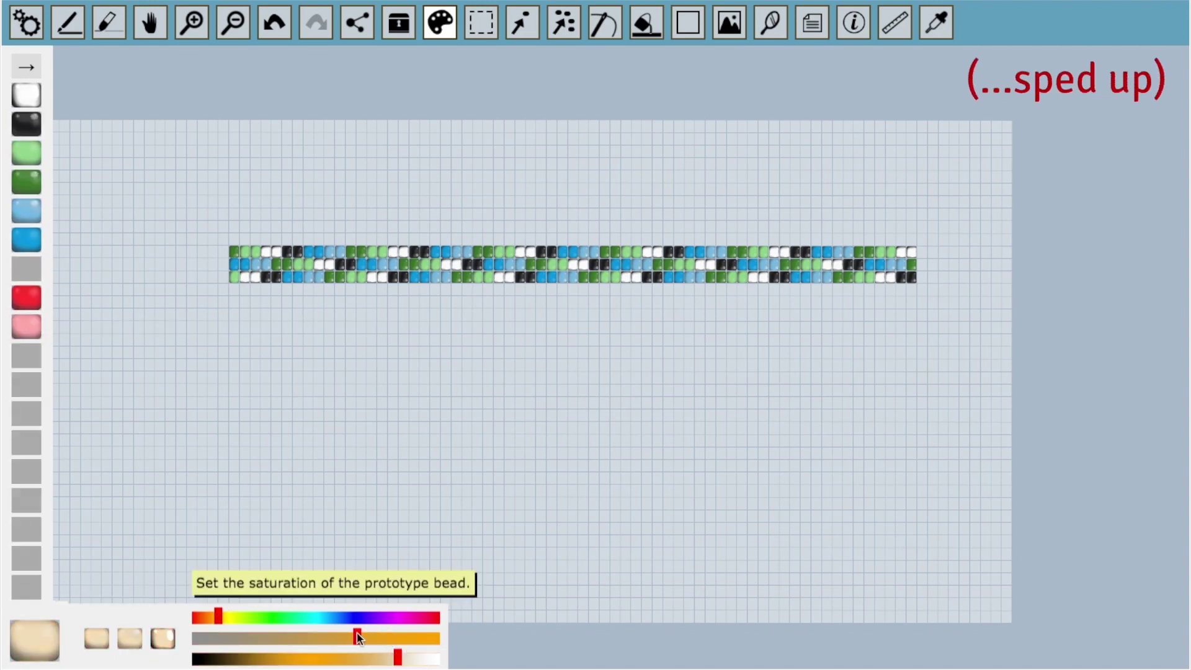
{"action": "left_click", "coordinate": [306, 659]}
{"action": "left_click", "coordinate": [433, 637]}
{"action": "left_click", "coordinate": [26, 355]}
{"action": "left_click", "coordinate": [378, 659]}
{"action": "left_click", "coordinate": [27, 382]}
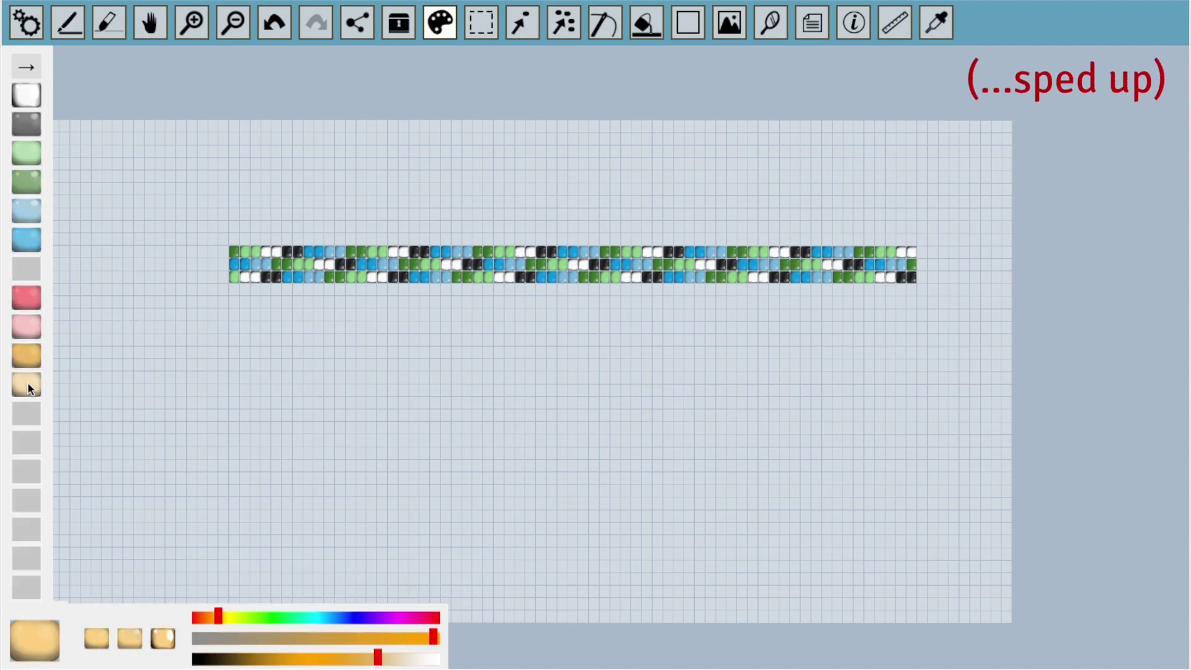
Select the blue and green beads by colour and recolour them red, pink, orange and pale orange-yellow
{"action": "left_click", "coordinate": [564, 23]}
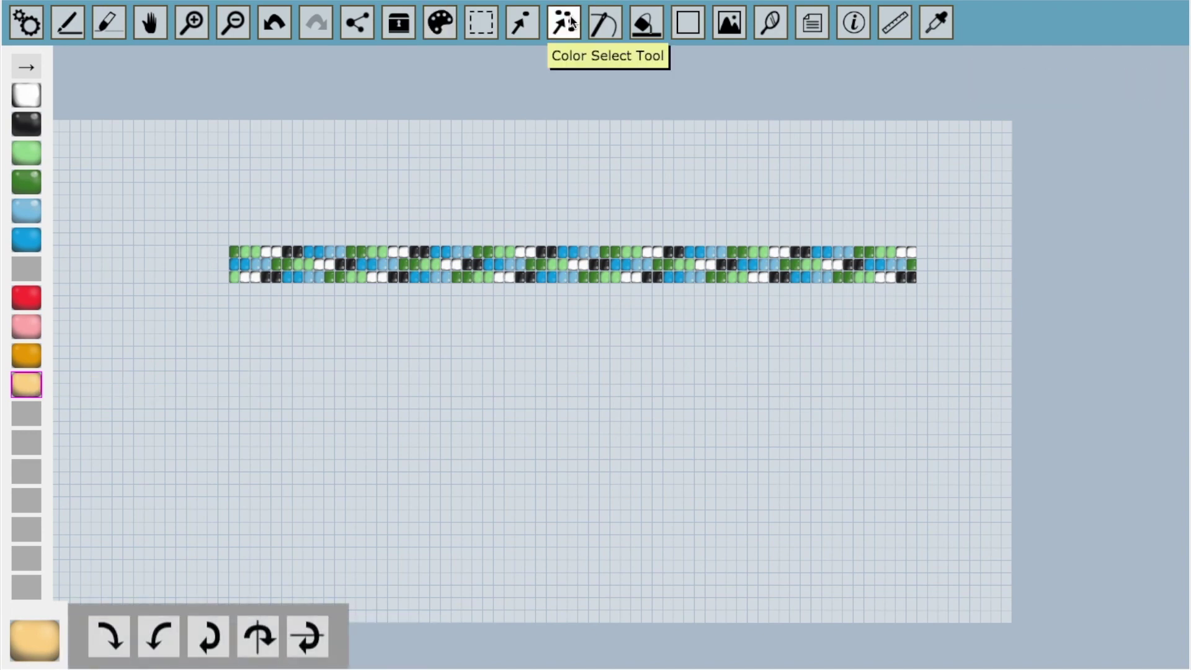
{"action": "left_click", "coordinate": [438, 251]}
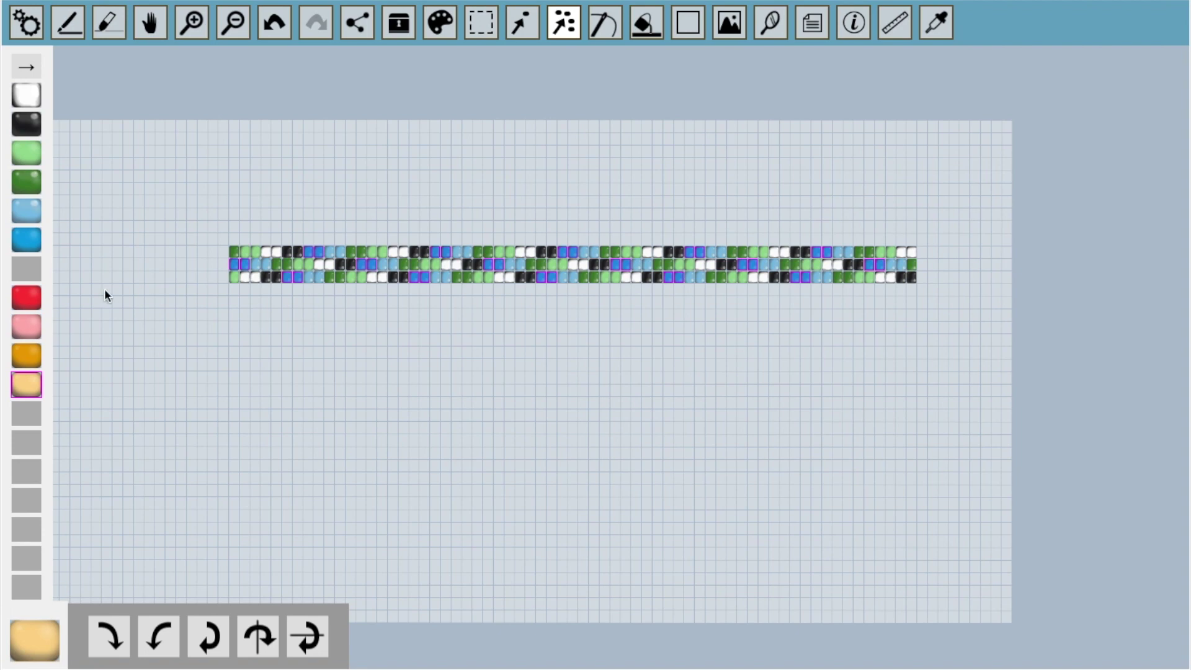
{"action": "left_click", "coordinate": [27, 298]}
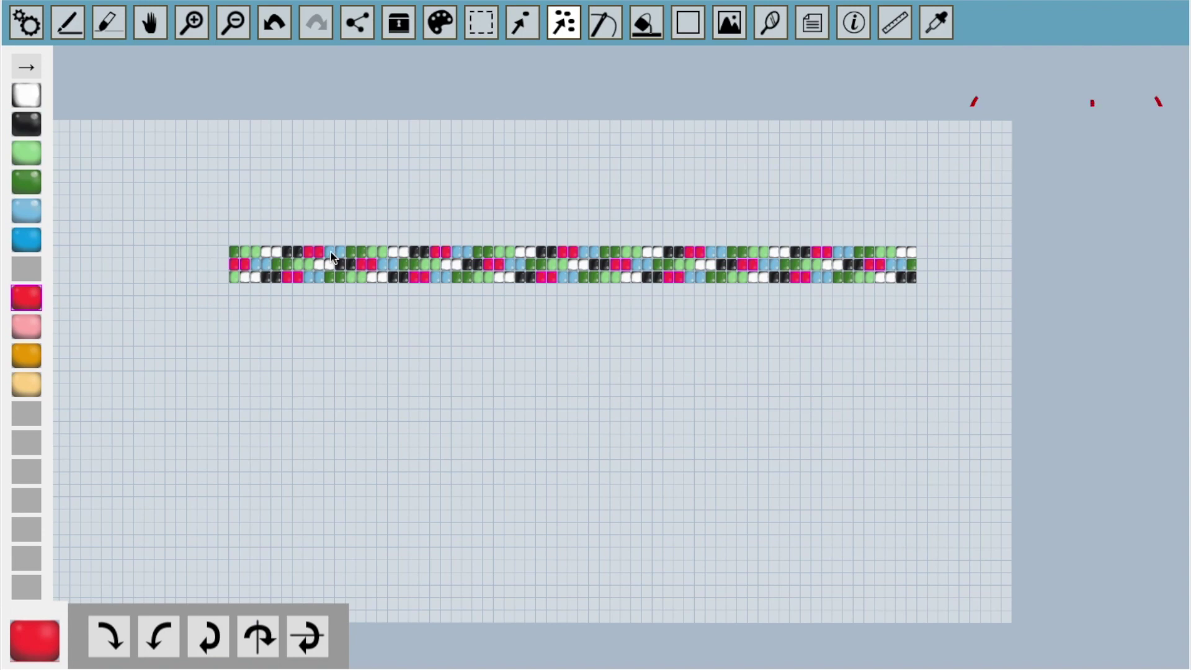
{"action": "left_click", "coordinate": [26, 325]}
{"action": "left_click", "coordinate": [335, 251]}
{"action": "left_click", "coordinate": [26, 354]}
{"action": "left_click", "coordinate": [361, 252]}
{"action": "left_click", "coordinate": [30, 383]}
{"action": "left_click", "coordinate": [245, 252]}
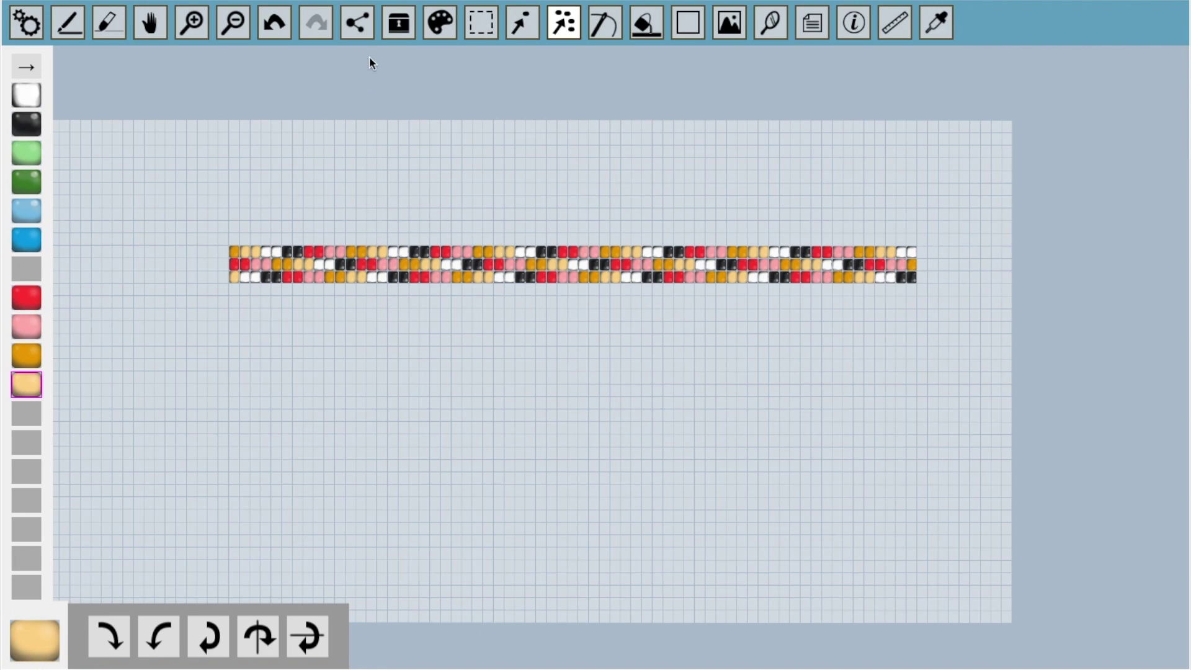
Export the bracelet as beadographer_image.png and confirm opening it in Preview
{"action": "left_click", "coordinate": [358, 23]}
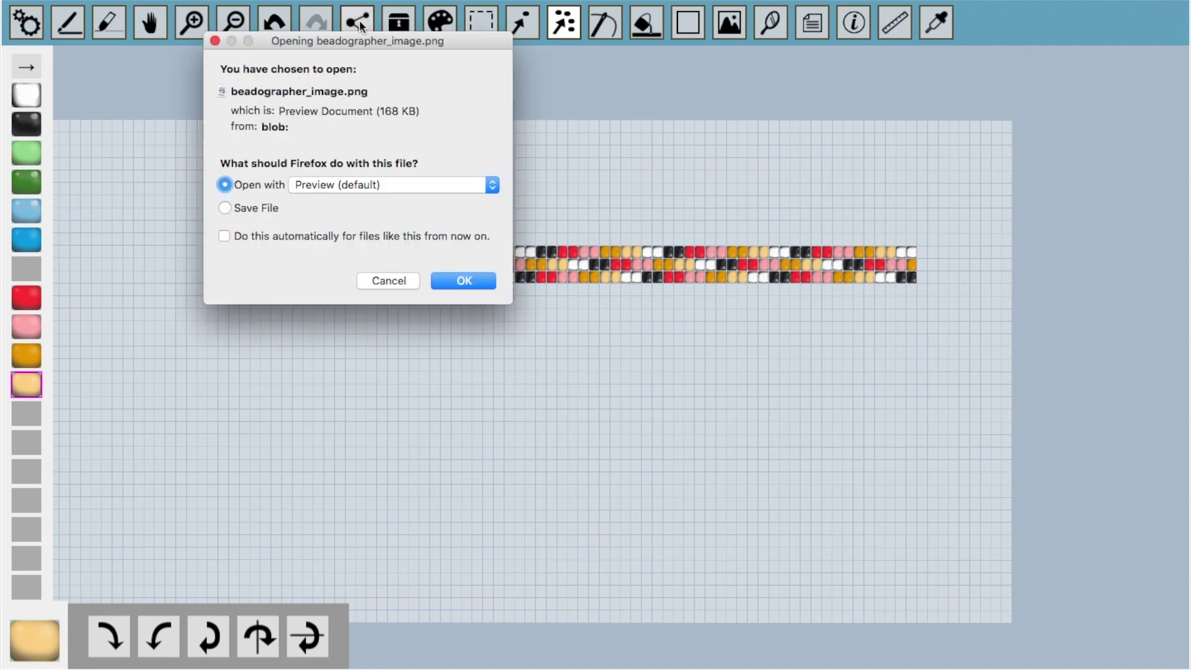
{"action": "left_click", "coordinate": [457, 283]}
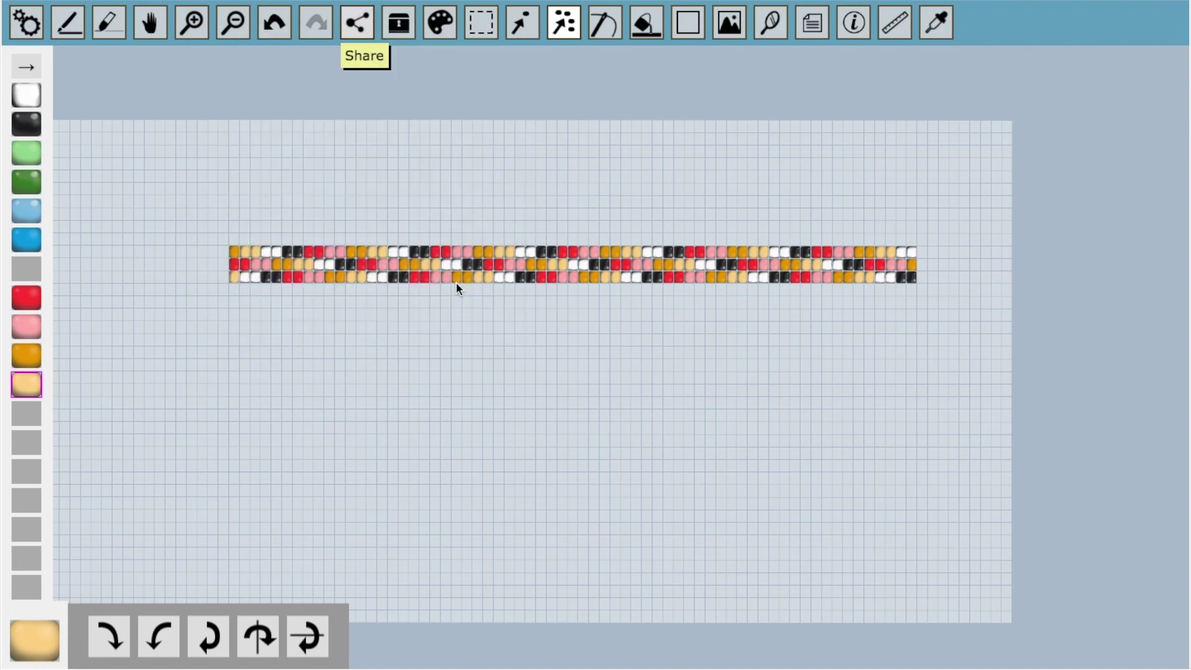